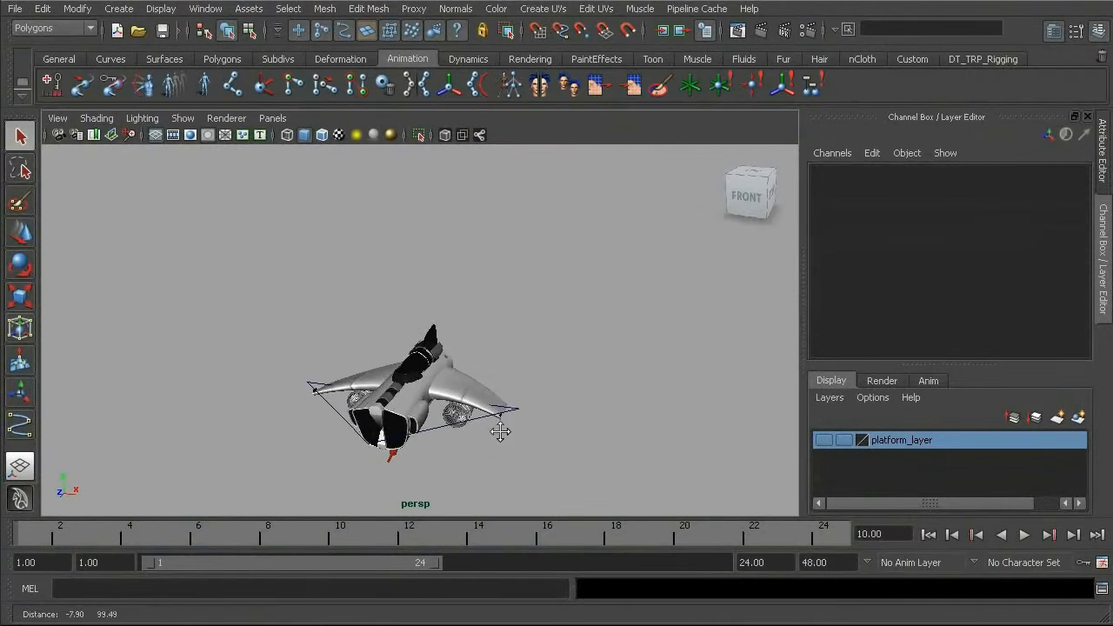
Toggle the visibility of platform_layer to compare the scene with and without the platform, leaving the platform hidden
{"action": "left_click", "coordinate": [824, 441]}
{"action": "left_click", "coordinate": [825, 442]}
{"action": "right_click_drag", "start_coordinate": [570, 337], "coordinate": [494, 328], "text": "alt"}
{"action": "left_click", "coordinate": [824, 441]}
{"action": "left_click", "coordinate": [824, 441]}
{"action": "left_click", "coordinate": [823, 441]}
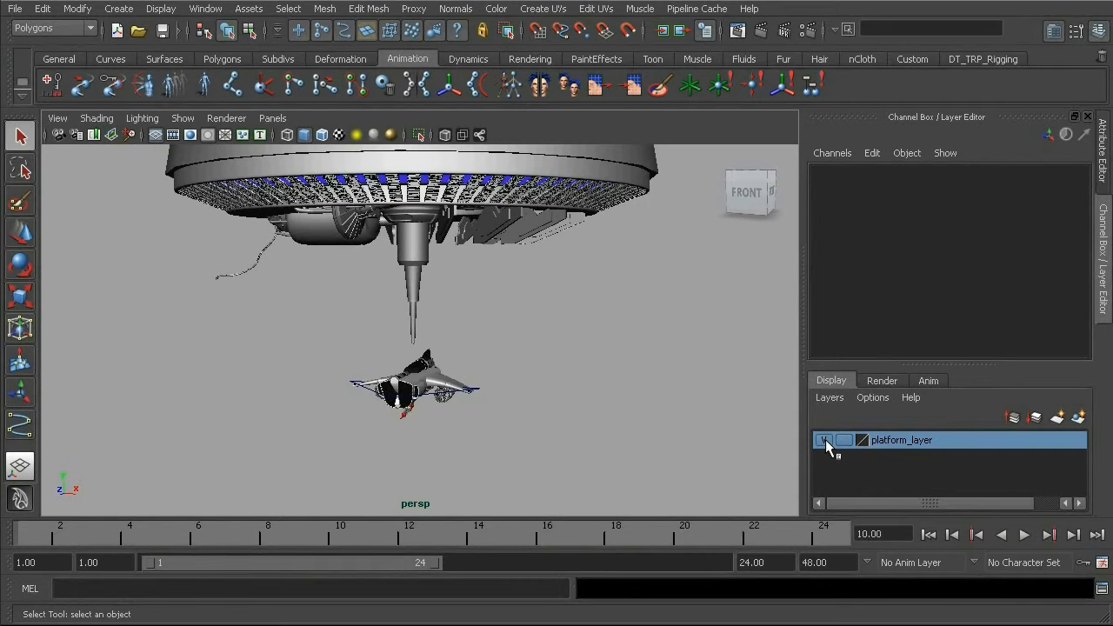
{"action": "left_click", "coordinate": [824, 441]}
Examine the ship and its surrounding control curve up close from several angles
{"action": "left_click_drag", "start_coordinate": [406, 396], "coordinate": [379, 405], "text": "alt"}
{"action": "right_click_drag", "start_coordinate": [383, 407], "coordinate": [483, 436], "text": "alt"}
{"action": "middle_click_drag", "start_coordinate": [470, 428], "coordinate": [440, 351], "text": "alt"}
{"action": "right_click_drag", "start_coordinate": [441, 355], "coordinate": [566, 415], "text": "alt"}
{"action": "left_click_drag", "start_coordinate": [474, 407], "coordinate": [418, 385], "text": "alt"}
{"action": "middle_click_drag", "start_coordinate": [418, 384], "coordinate": [461, 372], "text": "alt"}
{"action": "left_click_drag", "start_coordinate": [426, 368], "coordinate": [384, 358], "text": "alt"}
{"action": "right_click_drag", "start_coordinate": [385, 358], "coordinate": [420, 369], "text": "alt"}
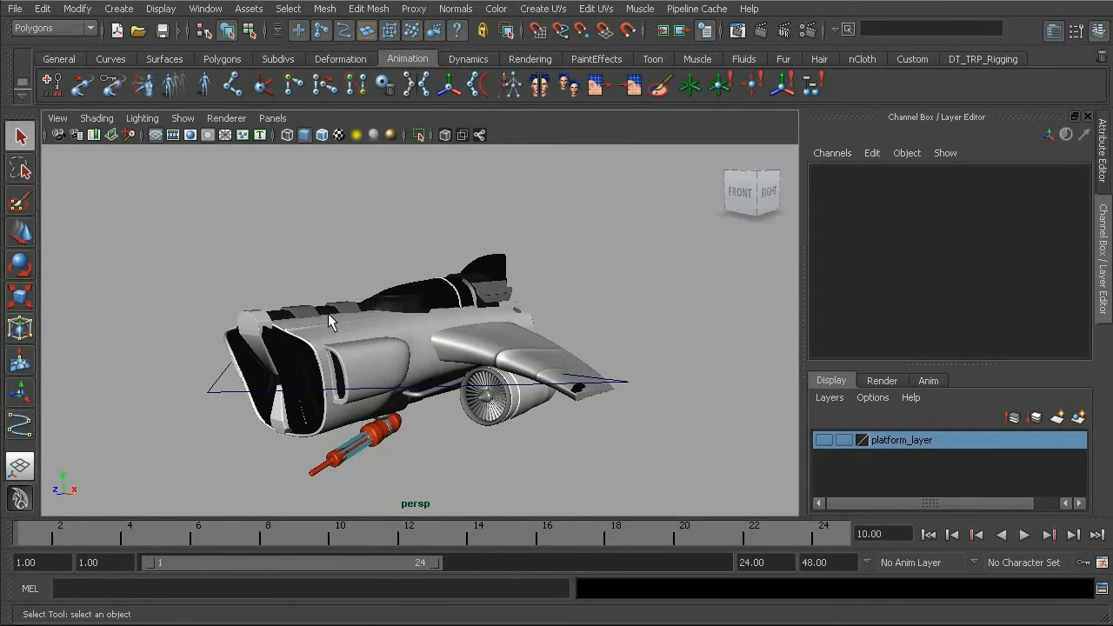
{"action": "left_click_drag", "start_coordinate": [395, 398], "coordinate": [425, 385], "text": "alt"}
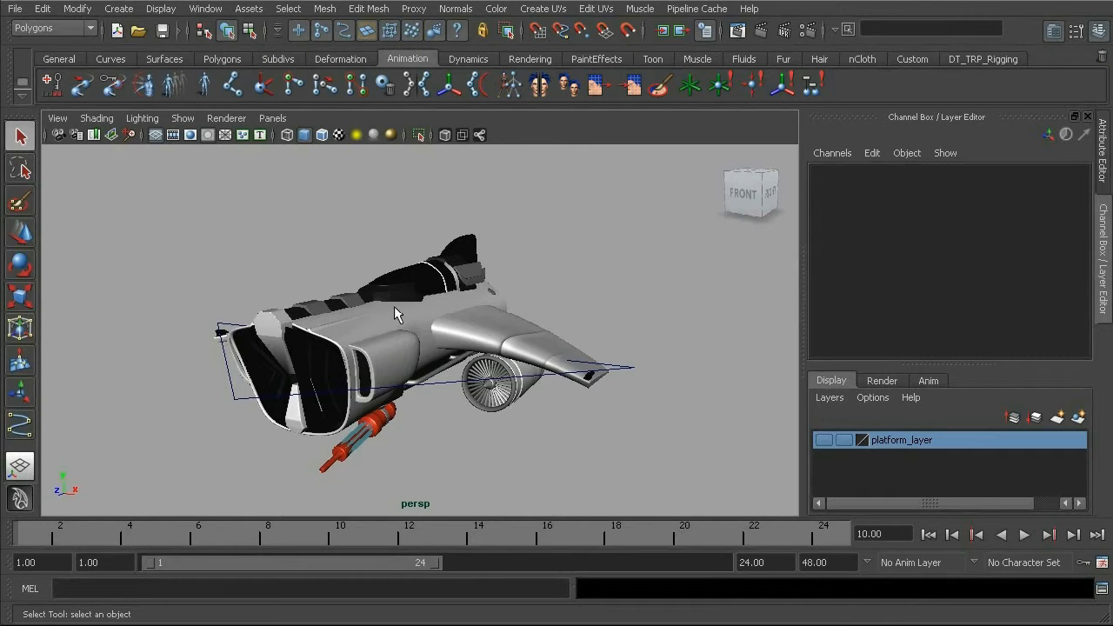
Select the ship's parent control cc_ship01 and create a new display layer containing it
{"action": "left_click", "coordinate": [327, 333]}
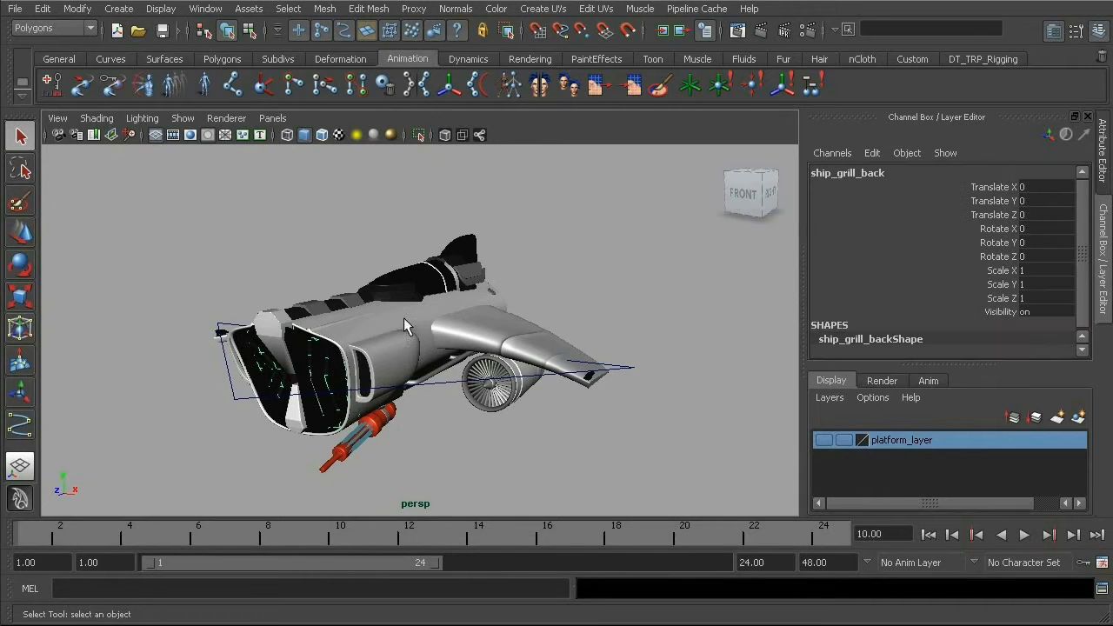
{"action": "key", "text": "Up"}
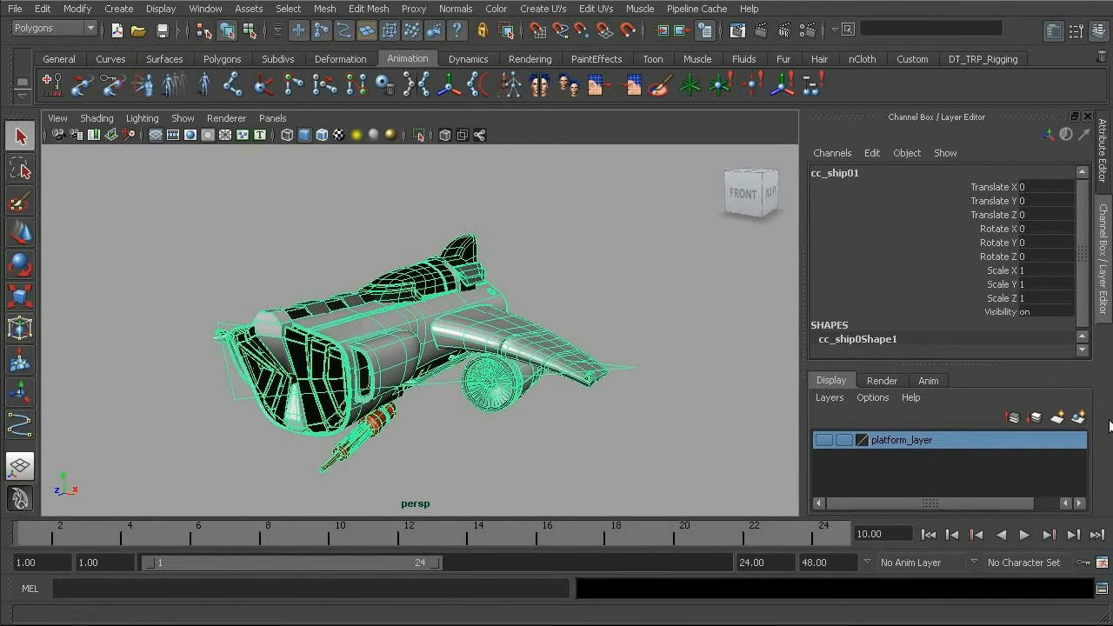
{"action": "left_click", "coordinate": [1079, 420]}
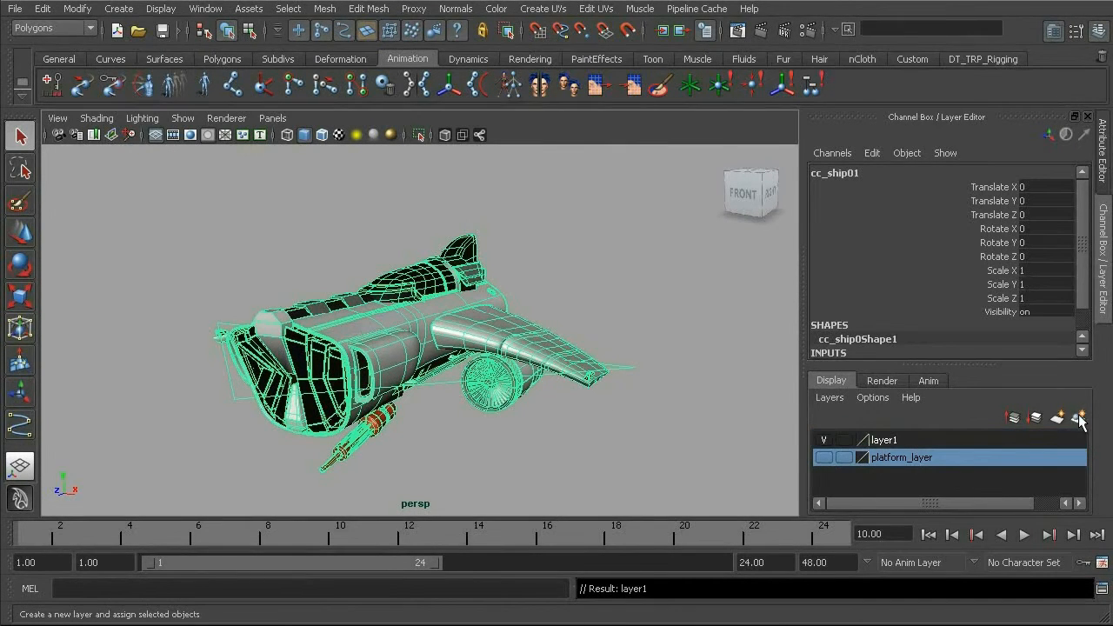
Rename the new display layer as shipControl_layer
{"action": "double_click", "coordinate": [883, 440]}
{"action": "left_click_drag", "start_coordinate": [333, 205], "coordinate": [301, 207]}
{"action": "type", "text": "sh"}
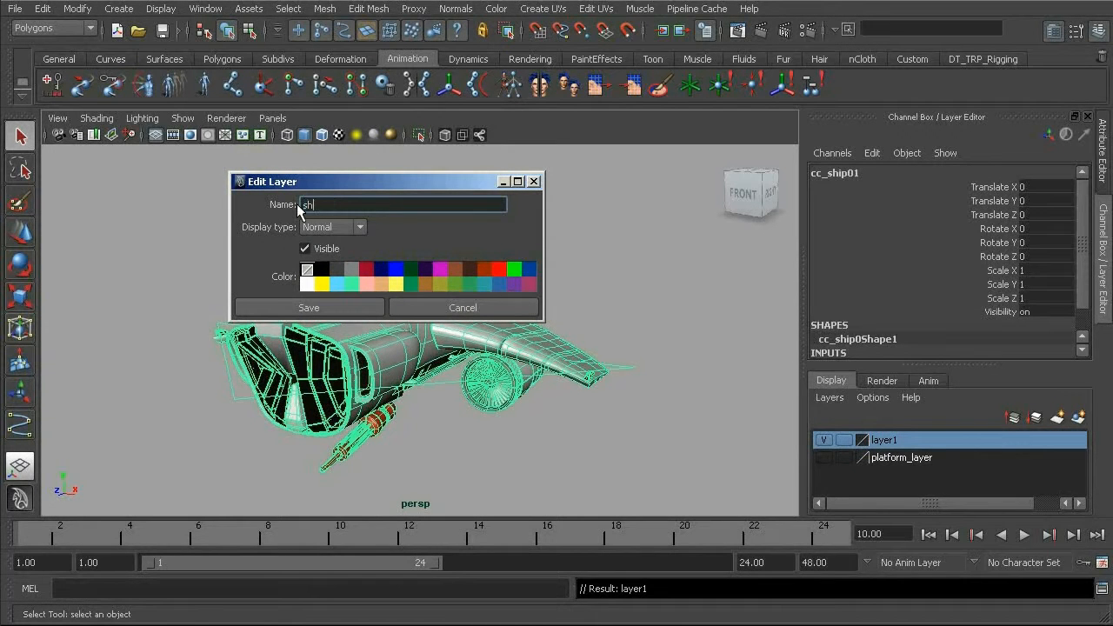
{"action": "type", "text": "ipControl_layer"}
{"action": "left_click", "coordinate": [341, 308]}
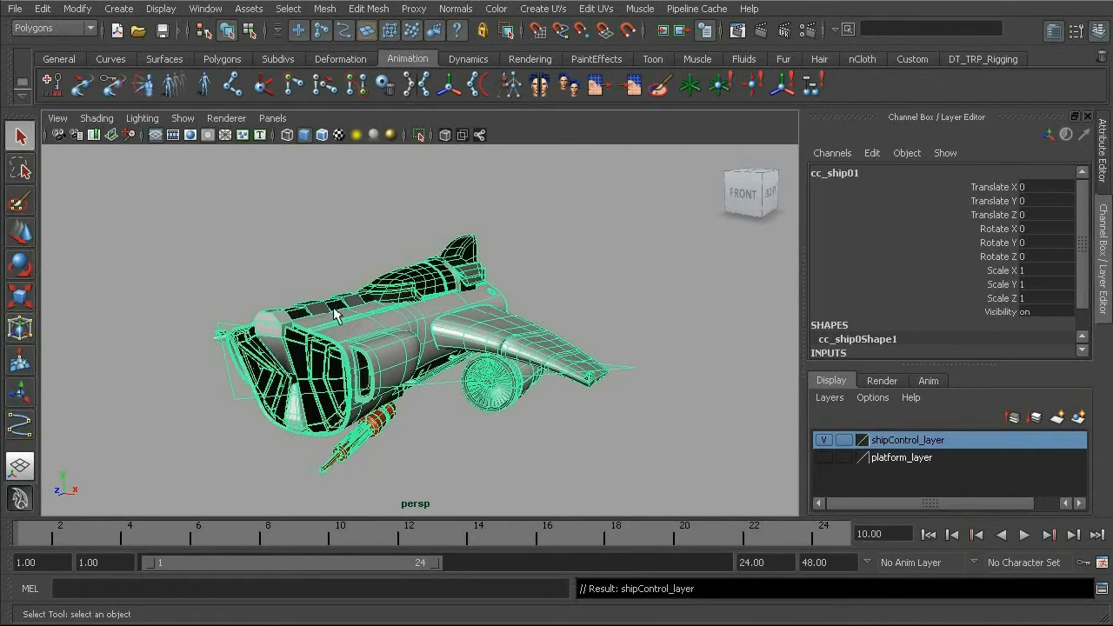
In the Outliner, expand ship and cc_ship01 and select all child objects from ship_canopy_back_fins through place3dTexture1
{"action": "left_click", "coordinate": [205, 9]}
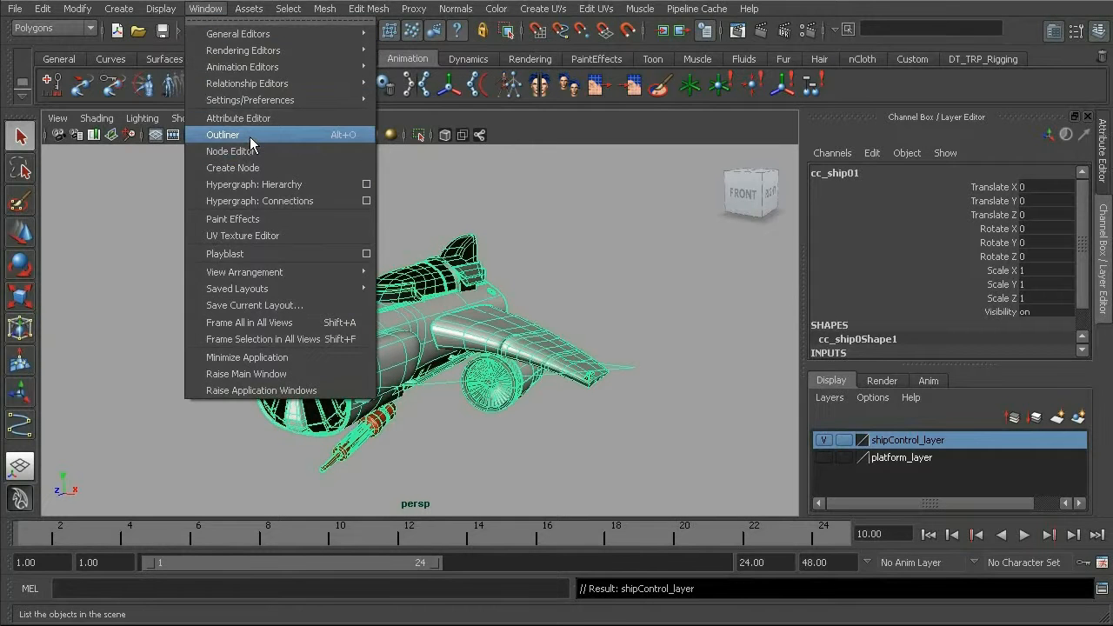
{"action": "left_click", "coordinate": [250, 137]}
{"action": "left_click", "coordinate": [138, 247]}
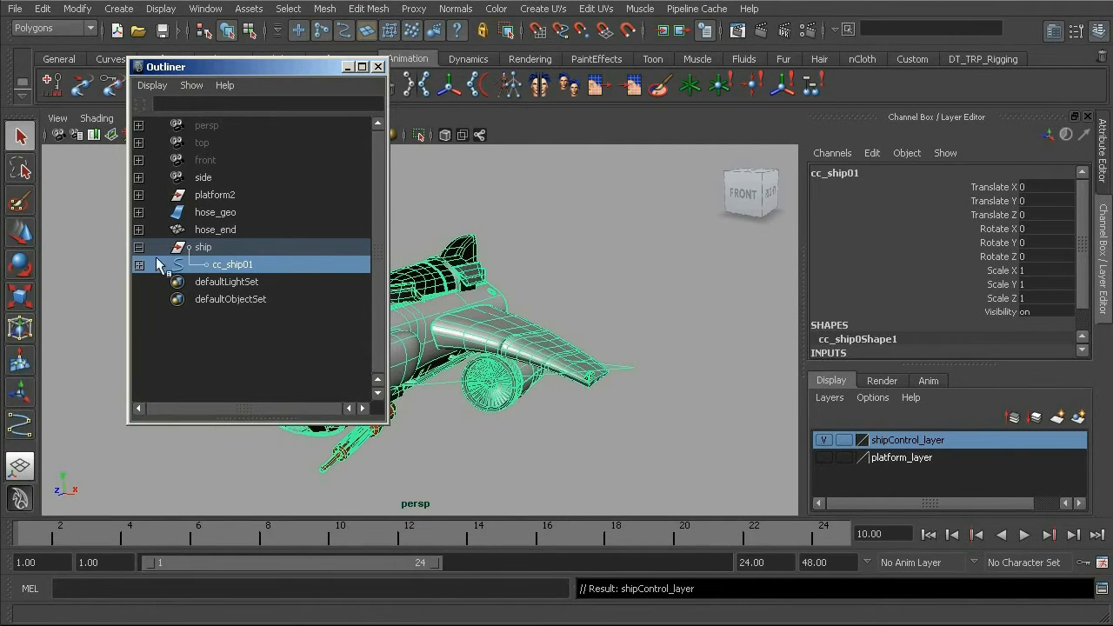
{"action": "left_click", "coordinate": [140, 264]}
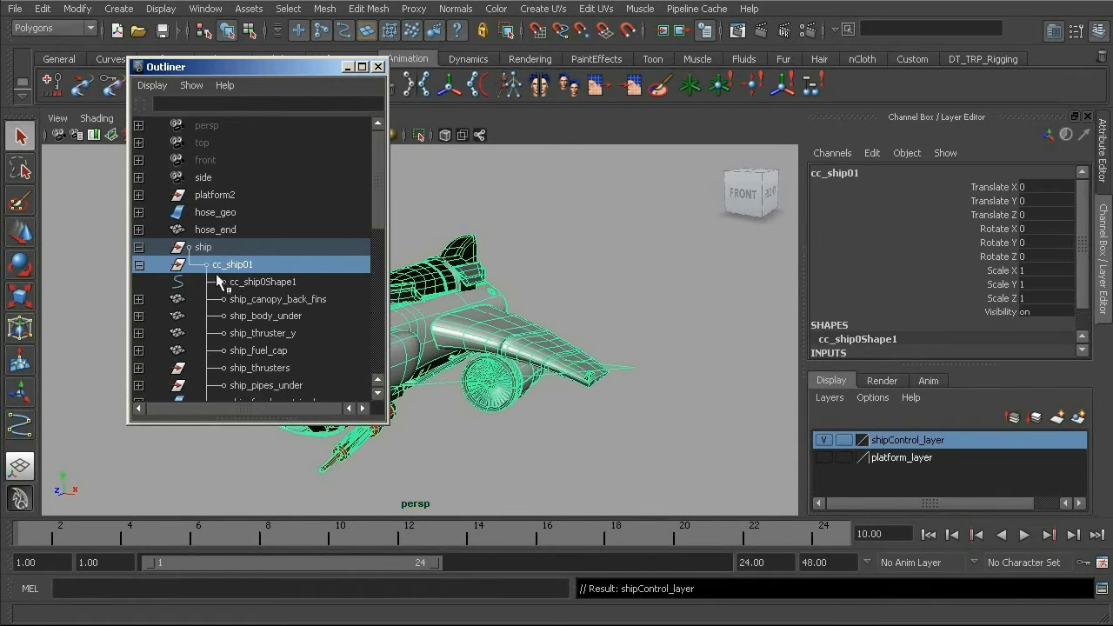
{"action": "left_click", "coordinate": [262, 300]}
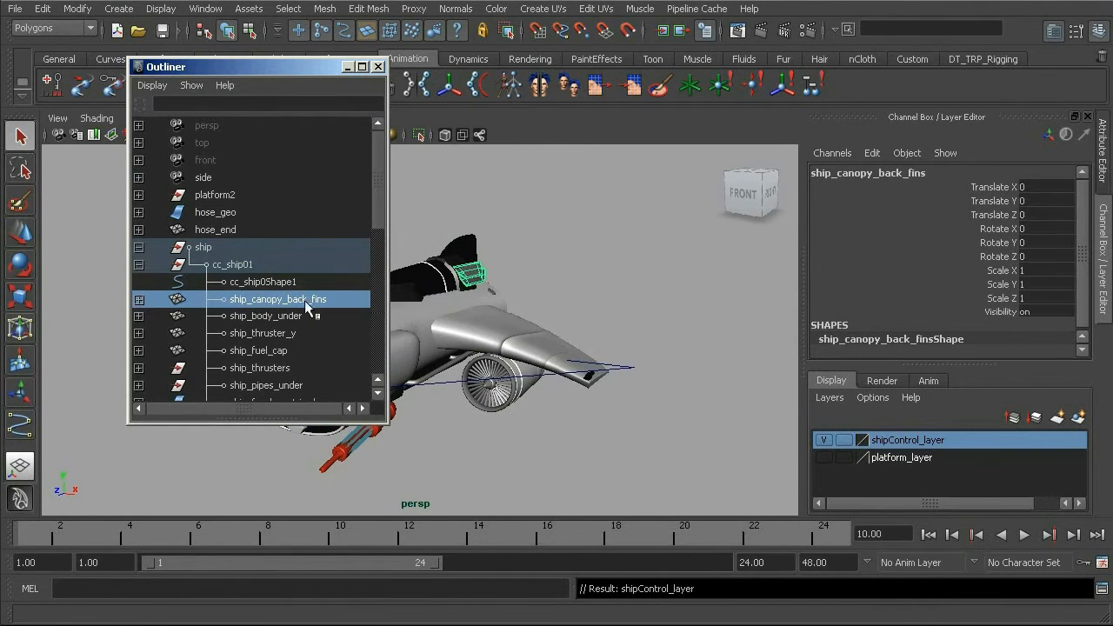
{"action": "left_click_drag", "start_coordinate": [375, 195], "coordinate": [356, 358]}
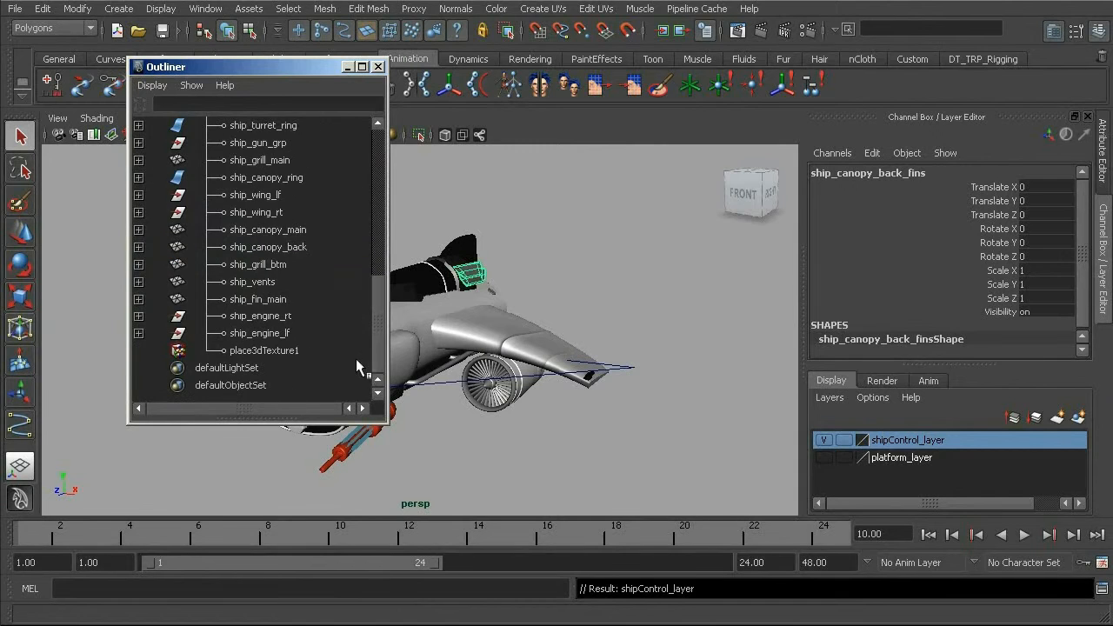
{"action": "left_click", "coordinate": [289, 351], "text": "shift"}
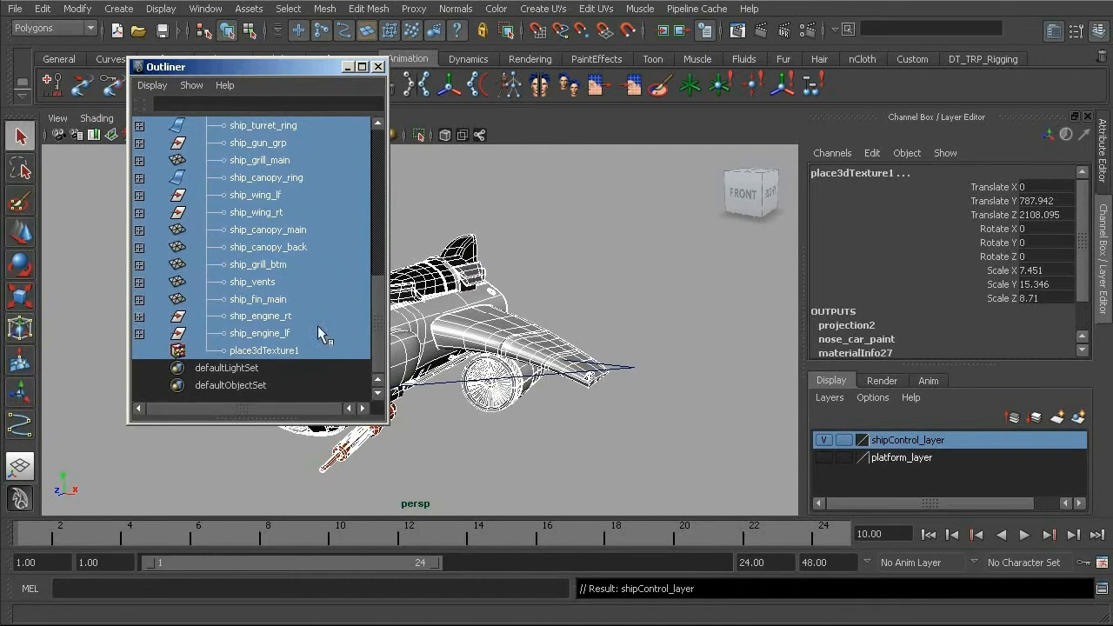
Create a display layer from the selected ship parts, name it shipMesh_layer, and close the Outliner
{"action": "left_click", "coordinate": [1078, 418]}
{"action": "double_click", "coordinate": [884, 440]}
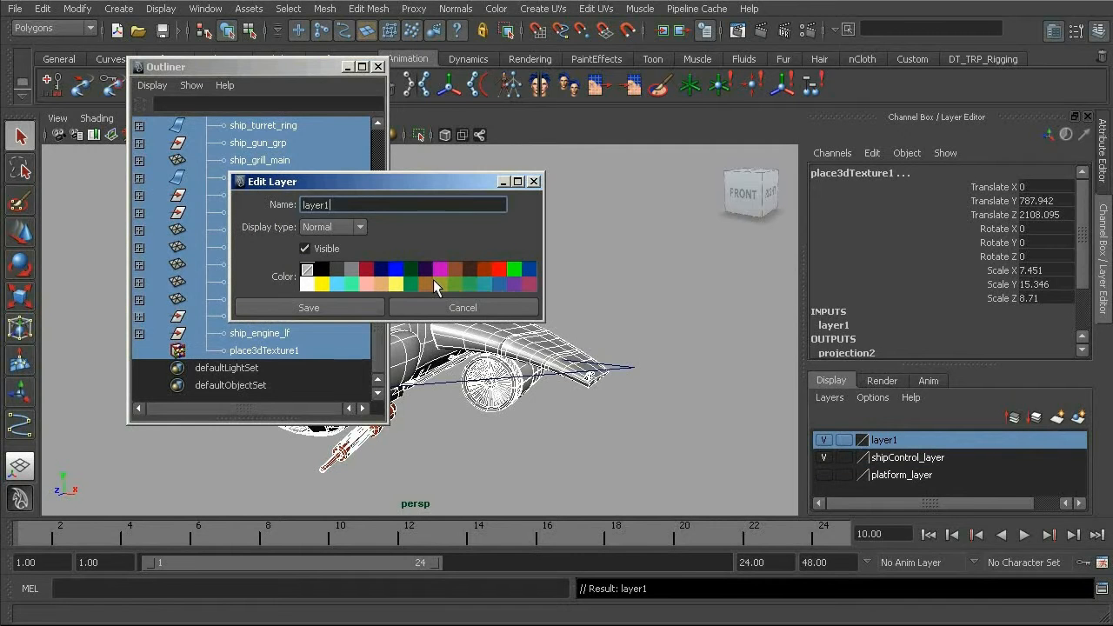
{"action": "type", "text": "shipMesh_layer"}
{"action": "left_click", "coordinate": [315, 308]}
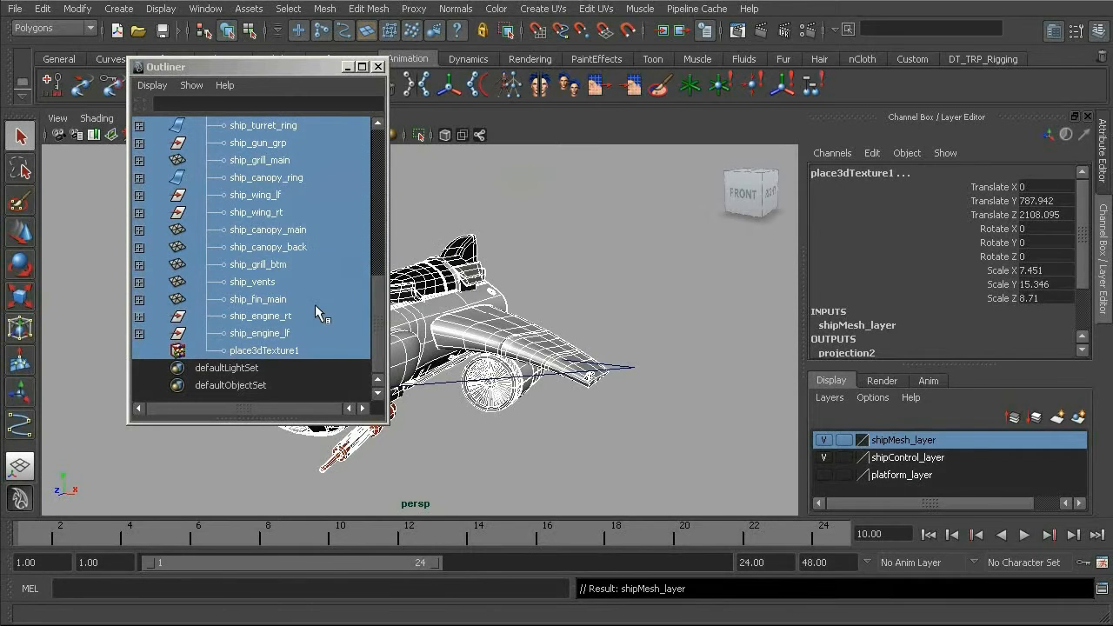
{"action": "left_click", "coordinate": [378, 66]}
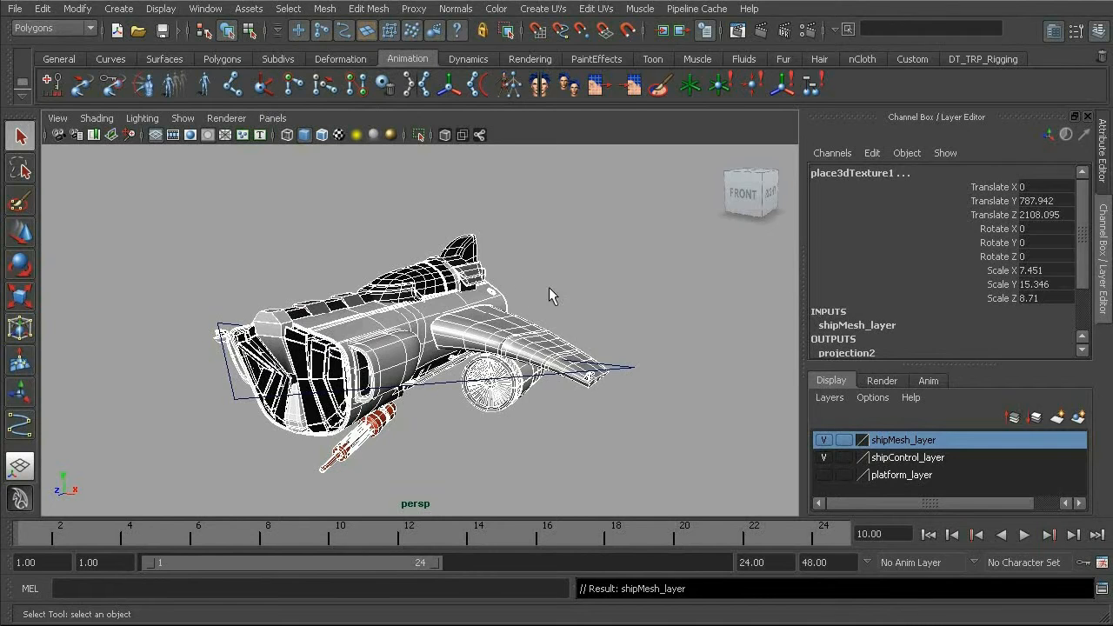
Move shipMesh_layer below shipControl_layer in the layer order and clear the object selection
{"action": "middle_click_drag", "start_coordinate": [519, 286], "coordinate": [505, 290], "text": "alt"}
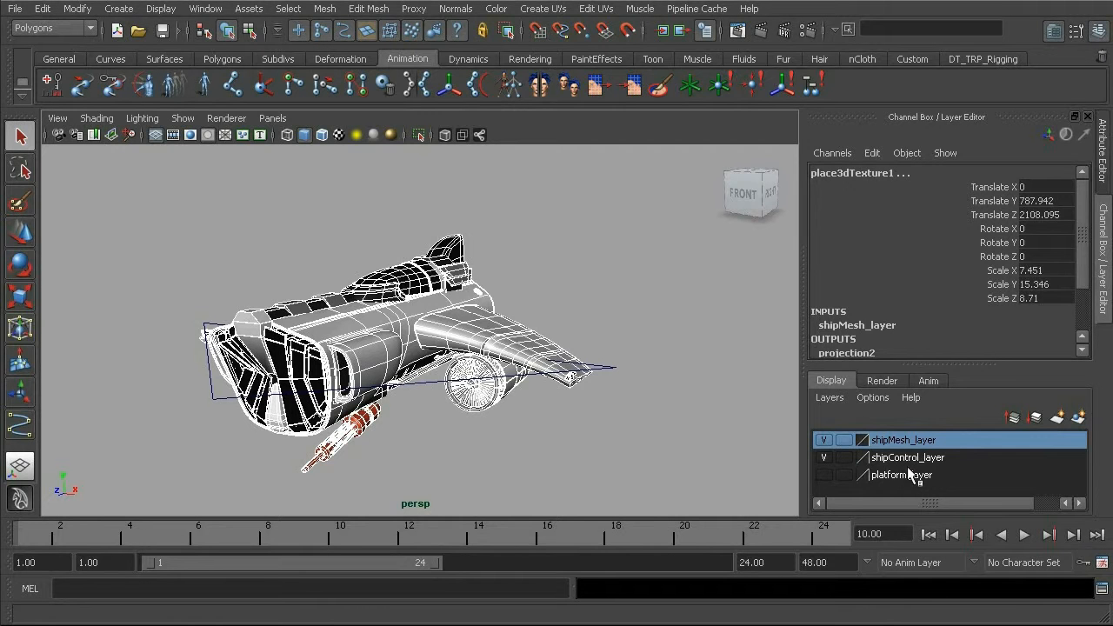
{"action": "left_click", "coordinate": [1034, 420]}
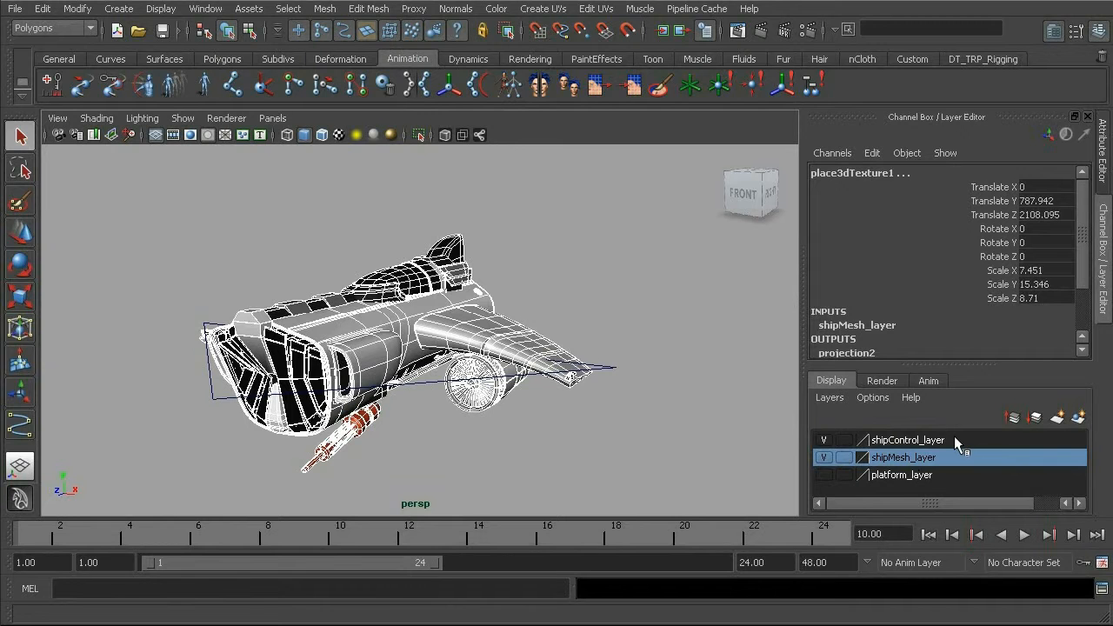
{"action": "left_click", "coordinate": [591, 302]}
Switch shipMesh_layer to the Template display type and inspect the ship and control curve from several angles
{"action": "left_click_drag", "start_coordinate": [600, 306], "coordinate": [533, 342], "text": "alt"}
{"action": "right_click_drag", "start_coordinate": [532, 342], "coordinate": [597, 364], "text": "alt"}
{"action": "mouse_move", "coordinate": [448, 341]}
{"action": "left_mouse_down", "text": "alt"}
{"action": "mouse_move", "coordinate": [605, 381]}
{"action": "mouse_move", "coordinate": [439, 362]}
{"action": "mouse_move", "coordinate": [443, 340]}
{"action": "left_mouse_up", "text": "alt"}
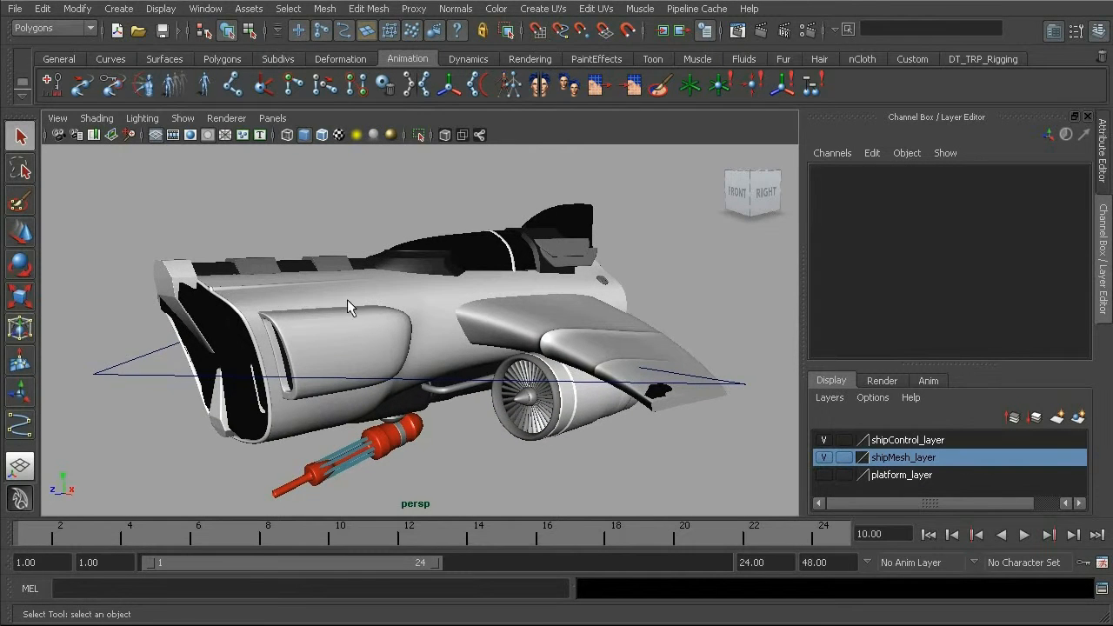
{"action": "middle_click_drag", "start_coordinate": [496, 332], "coordinate": [448, 319], "text": "alt"}
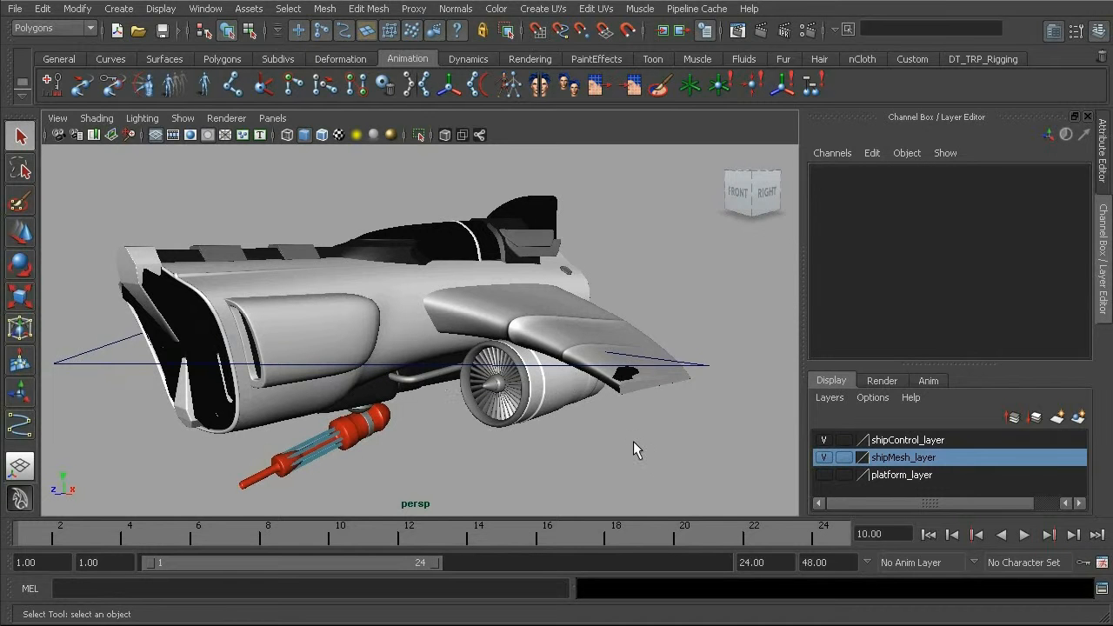
{"action": "middle_click_drag", "start_coordinate": [566, 421], "coordinate": [602, 426], "text": "alt"}
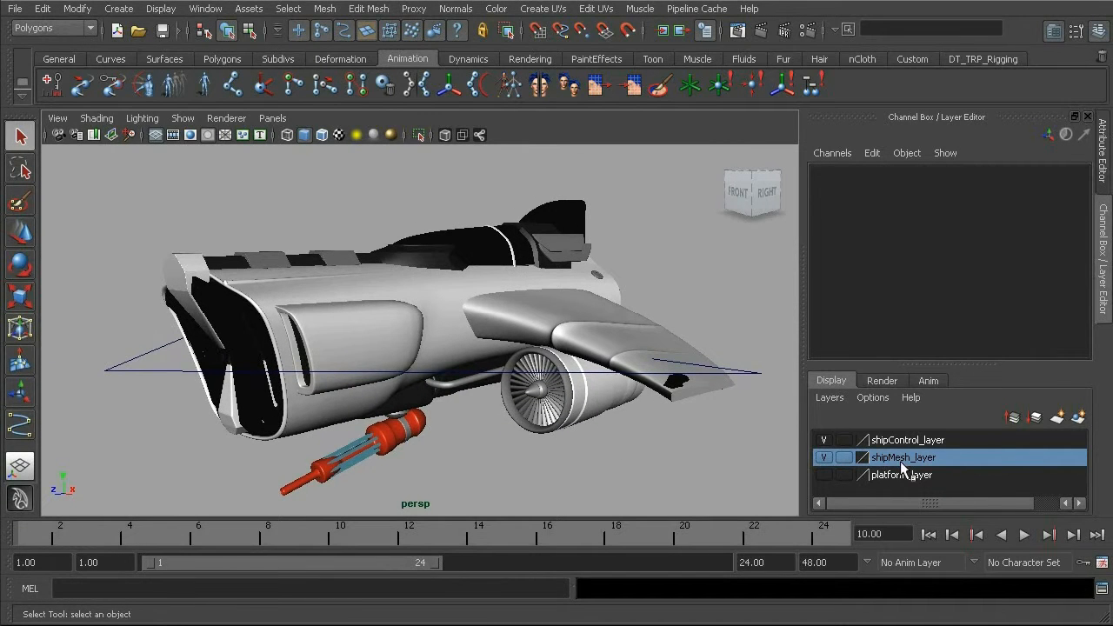
{"action": "left_click", "coordinate": [844, 457]}
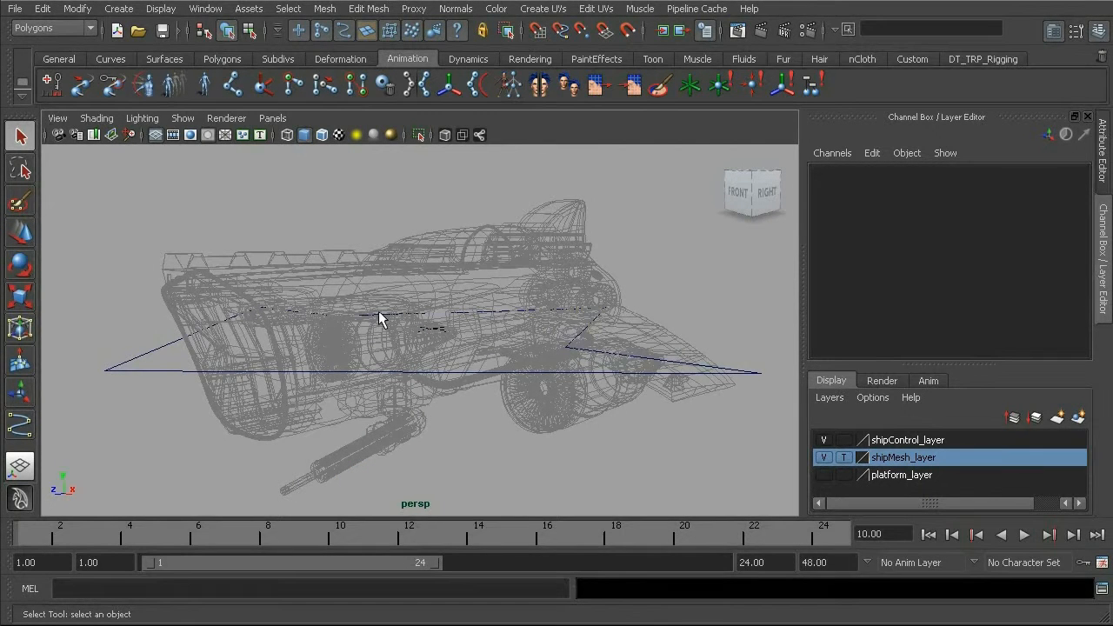
{"action": "left_click_drag", "start_coordinate": [358, 322], "coordinate": [338, 306], "text": "alt"}
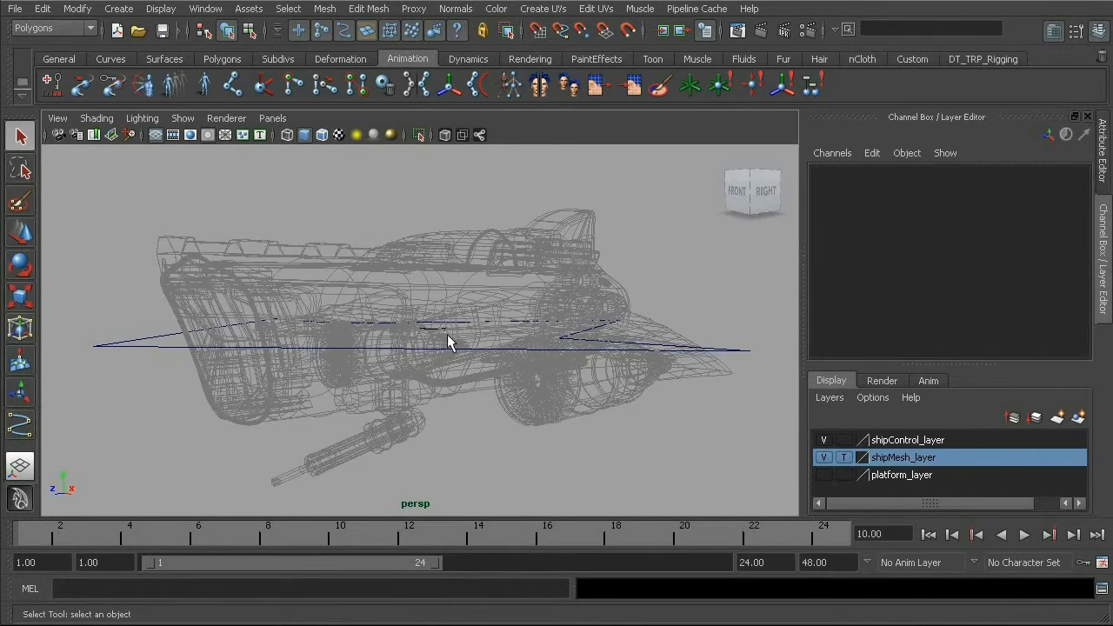
{"action": "mouse_move", "coordinate": [364, 338]}
{"action": "left_mouse_down", "text": "alt"}
{"action": "mouse_move", "coordinate": [462, 348]}
{"action": "mouse_move", "coordinate": [501, 318]}
{"action": "mouse_move", "coordinate": [440, 335]}
{"action": "mouse_move", "coordinate": [344, 331]}
{"action": "left_mouse_up", "text": "alt"}
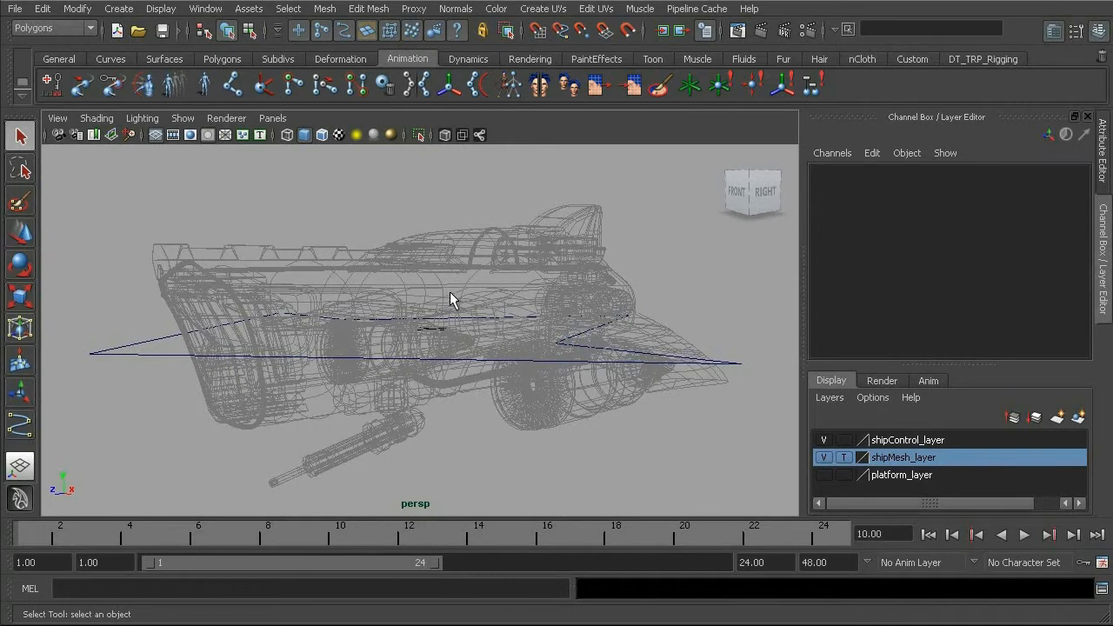
{"action": "left_click_drag", "start_coordinate": [425, 296], "coordinate": [413, 276], "text": "alt"}
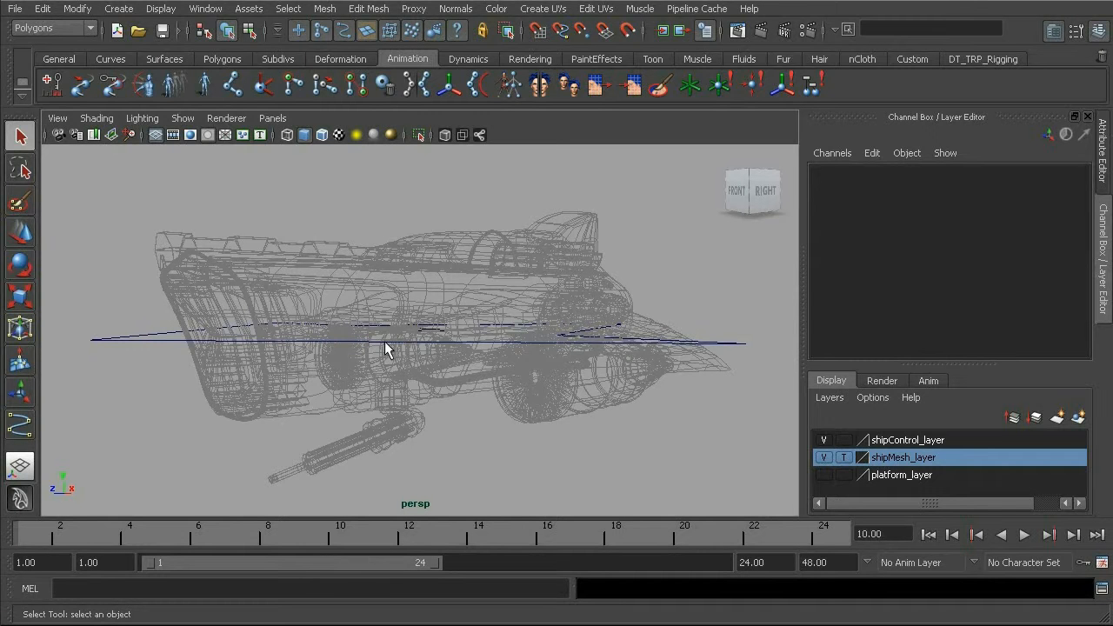
{"action": "mouse_move", "coordinate": [419, 333]}
{"action": "left_mouse_down", "text": "alt"}
{"action": "mouse_move", "coordinate": [416, 295]}
{"action": "mouse_move", "coordinate": [462, 286]}
{"action": "mouse_move", "coordinate": [417, 323]}
{"action": "left_mouse_up", "text": "alt"}
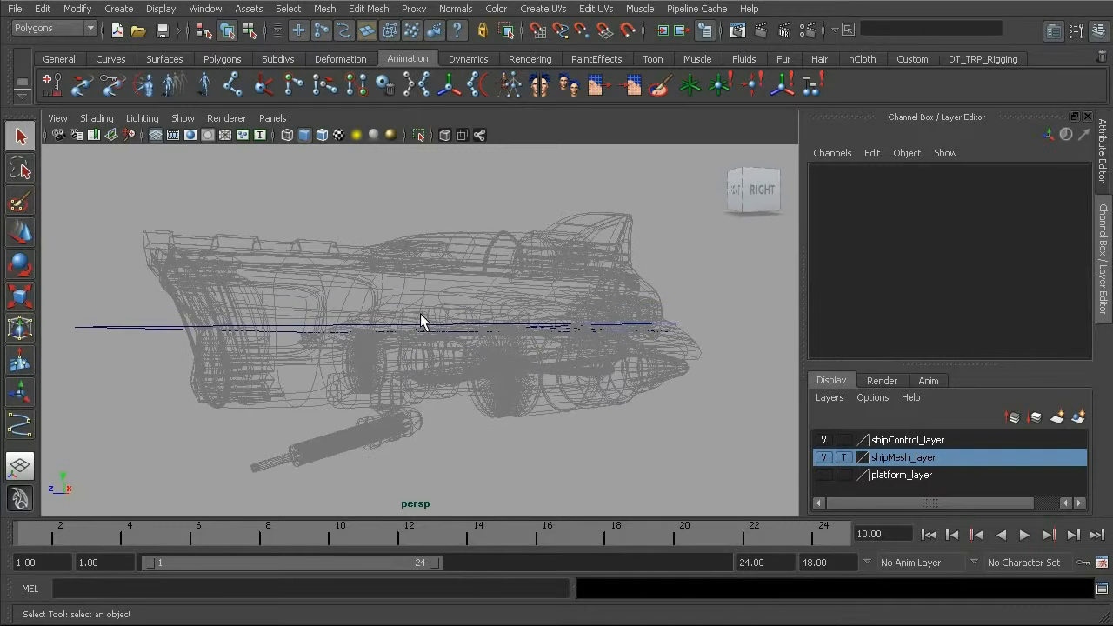
{"action": "left_click_drag", "start_coordinate": [566, 400], "coordinate": [367, 297], "text": "alt"}
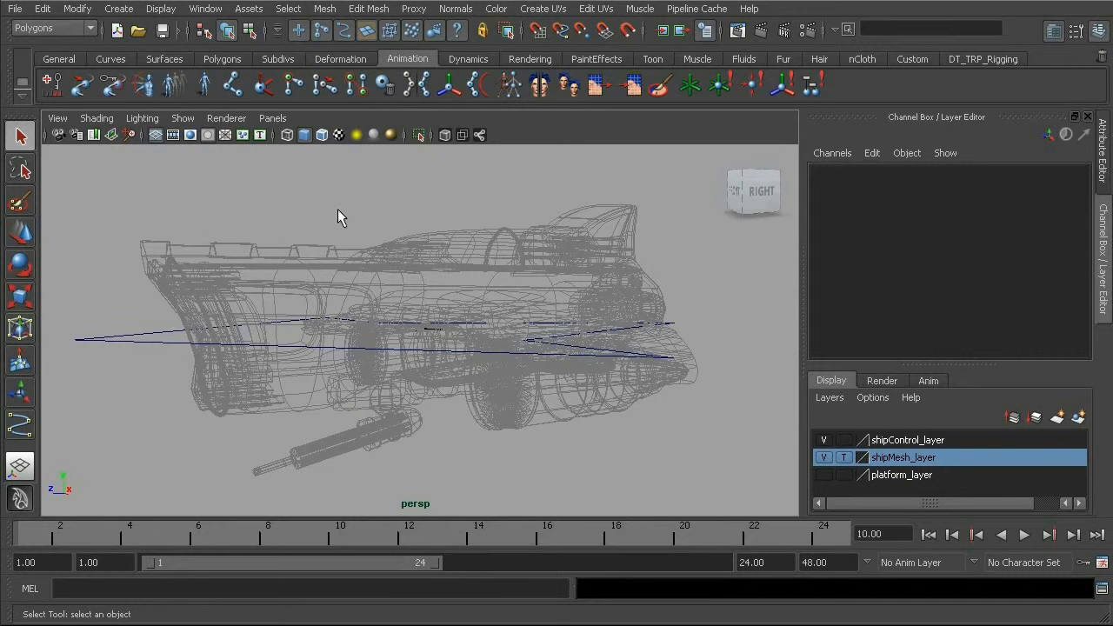
{"action": "left_click_drag", "start_coordinate": [429, 308], "coordinate": [463, 321], "text": "alt"}
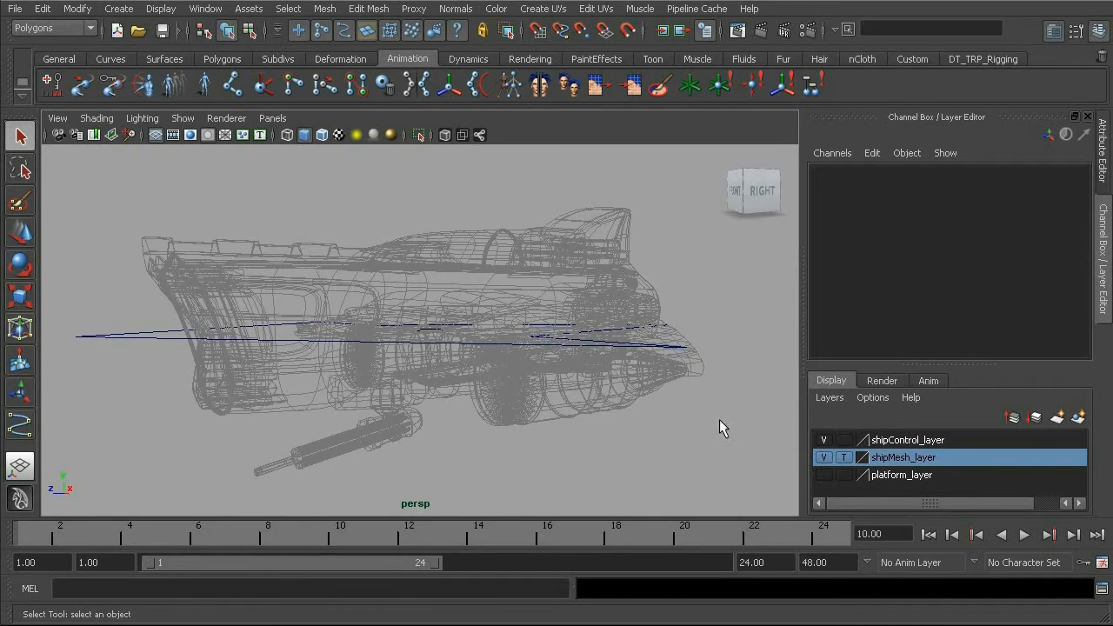
Switch shipMesh_layer to the Reference display type and test it by selecting and deselecting the ship's control curve
{"action": "left_click", "coordinate": [845, 456]}
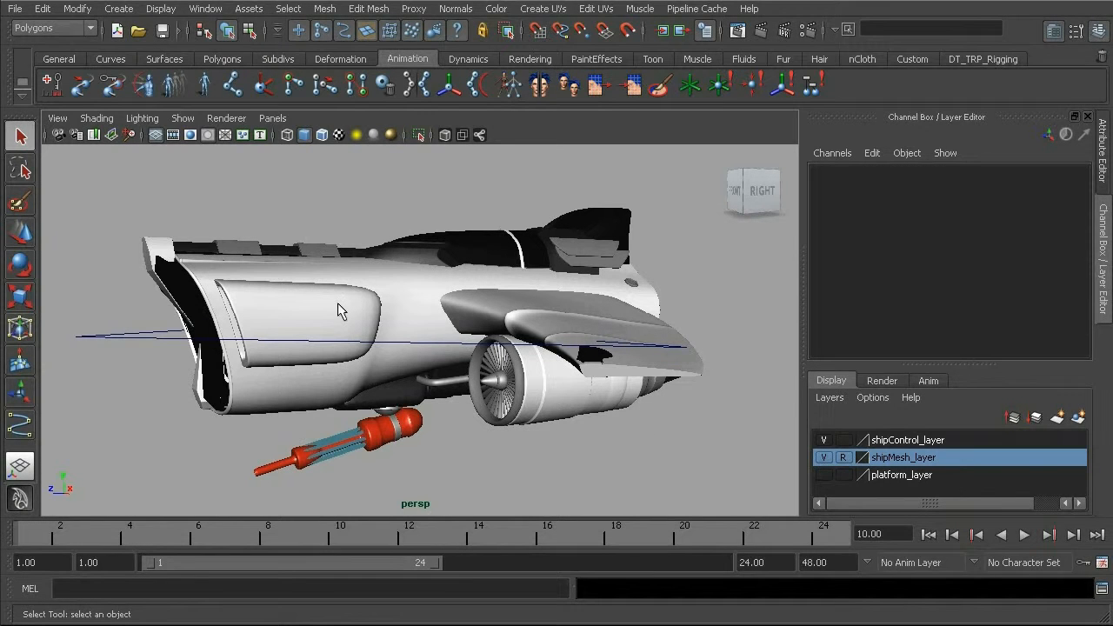
{"action": "left_click_drag", "start_coordinate": [362, 294], "coordinate": [388, 354], "text": "alt"}
{"action": "left_click_drag", "start_coordinate": [545, 367], "coordinate": [374, 289], "text": "alt"}
{"action": "left_click_drag", "start_coordinate": [475, 343], "coordinate": [297, 355], "text": "alt"}
{"action": "left_click", "coordinate": [198, 413]}
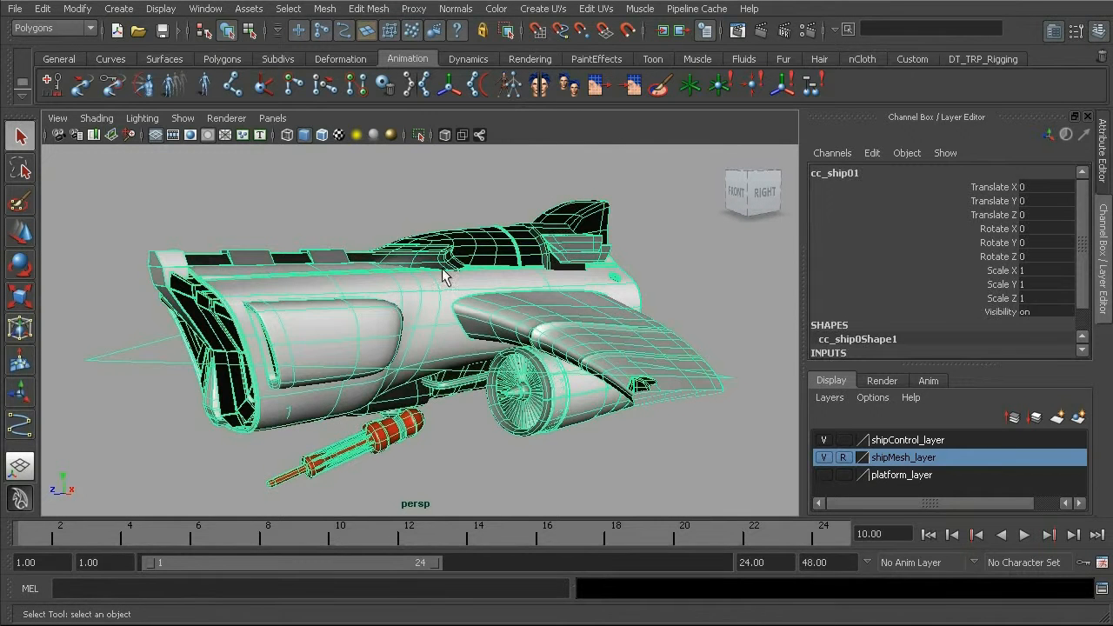
{"action": "left_click", "coordinate": [387, 212]}
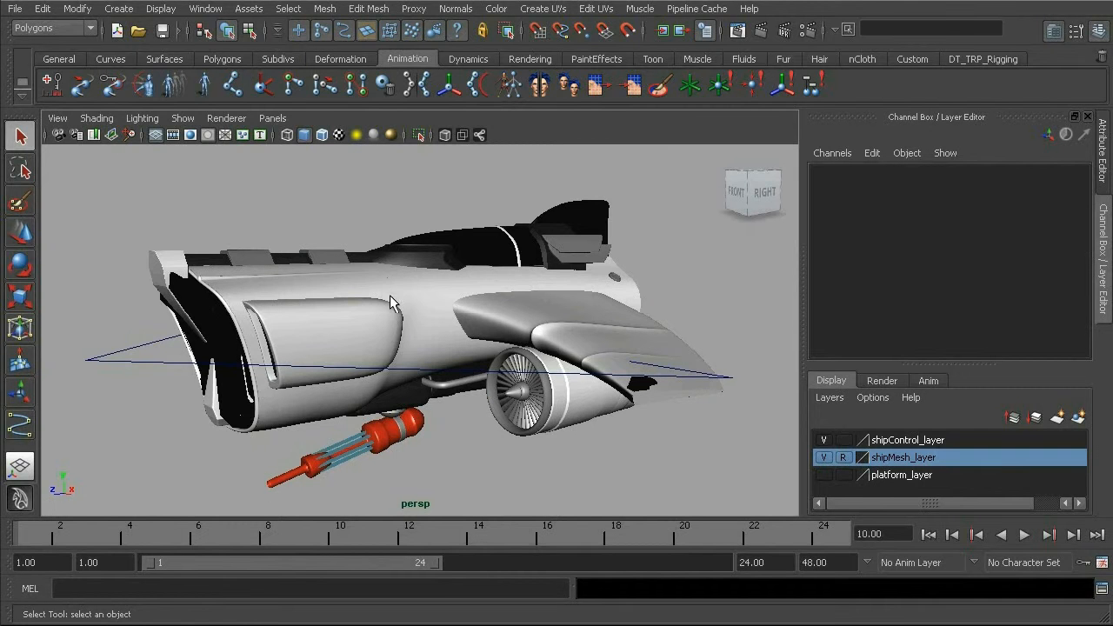
{"action": "left_click_drag", "start_coordinate": [388, 301], "coordinate": [424, 346], "text": "alt"}
{"action": "left_click_drag", "start_coordinate": [470, 272], "coordinate": [398, 321], "text": "alt"}
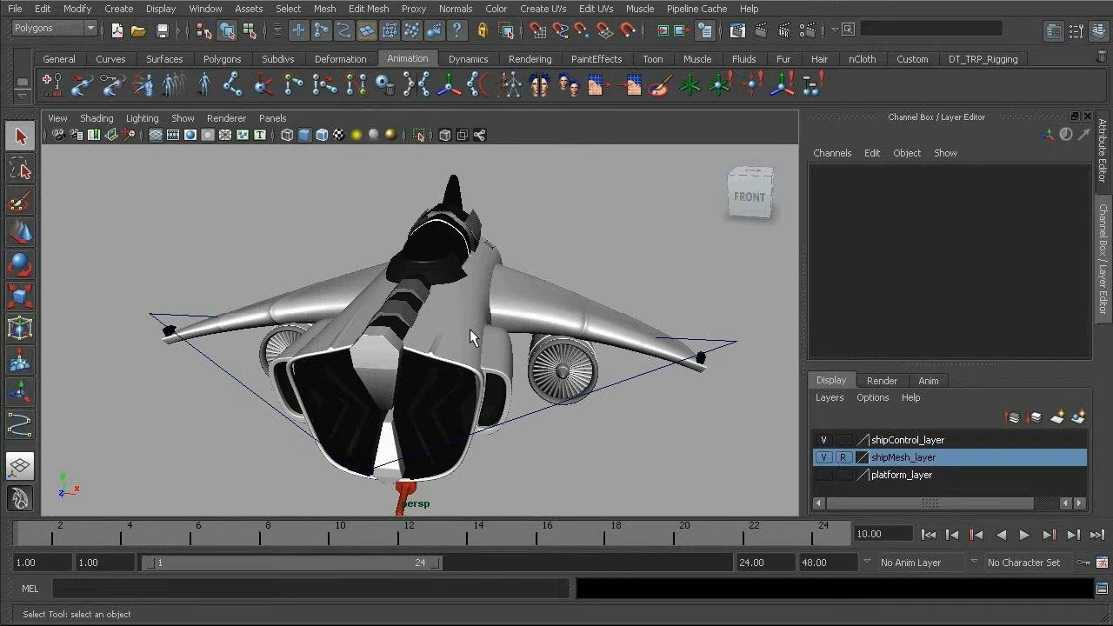
{"action": "left_click_drag", "start_coordinate": [487, 348], "coordinate": [337, 324], "text": "alt"}
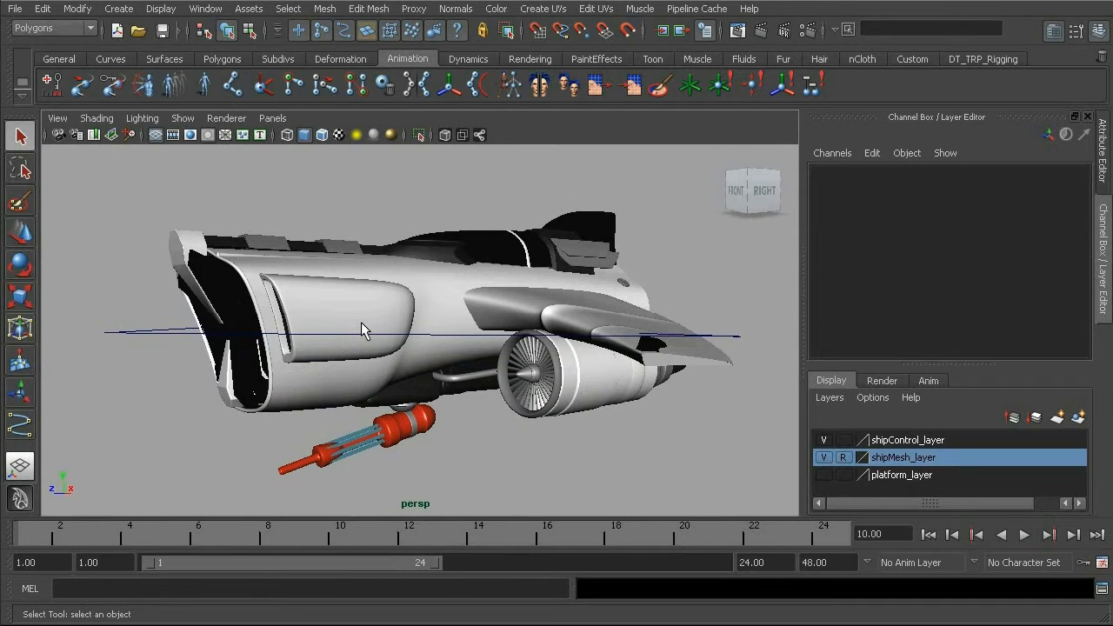
{"action": "left_click_drag", "start_coordinate": [337, 350], "coordinate": [369, 270], "text": "alt"}
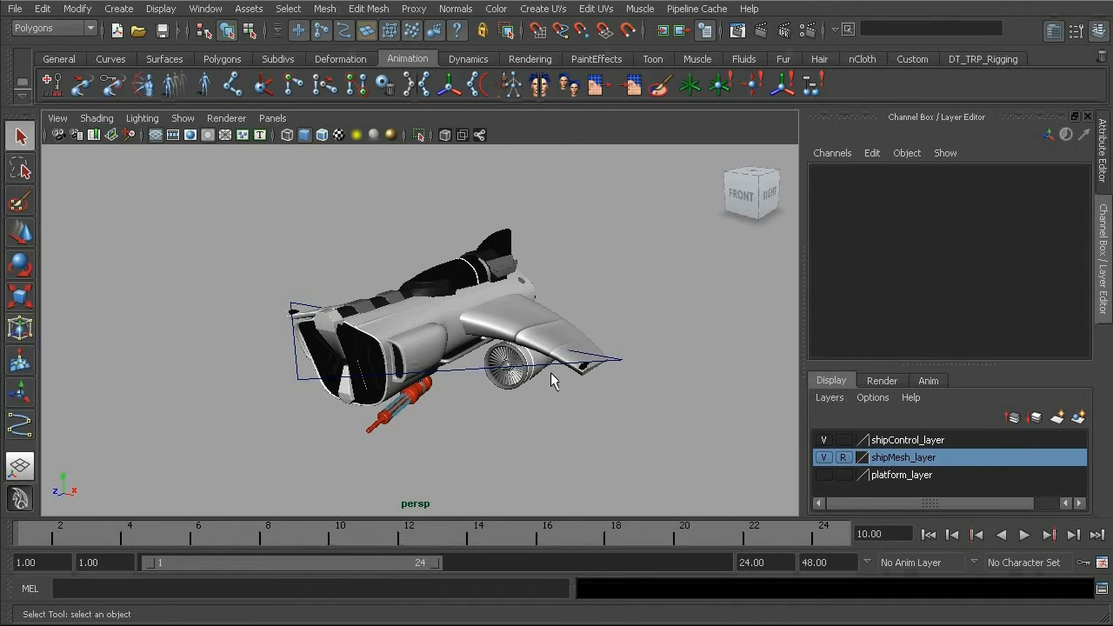
View the ship from a lower front angle and test selecting and deselecting its control curve at the nose and wing ends
{"action": "middle_click_drag", "start_coordinate": [501, 338], "coordinate": [470, 338], "text": "alt"}
{"action": "left_click_drag", "start_coordinate": [470, 332], "coordinate": [430, 310], "text": "alt"}
{"action": "right_click_drag", "start_coordinate": [429, 311], "coordinate": [539, 357], "text": "alt"}
{"action": "left_click_drag", "start_coordinate": [414, 376], "coordinate": [432, 361], "text": "alt"}
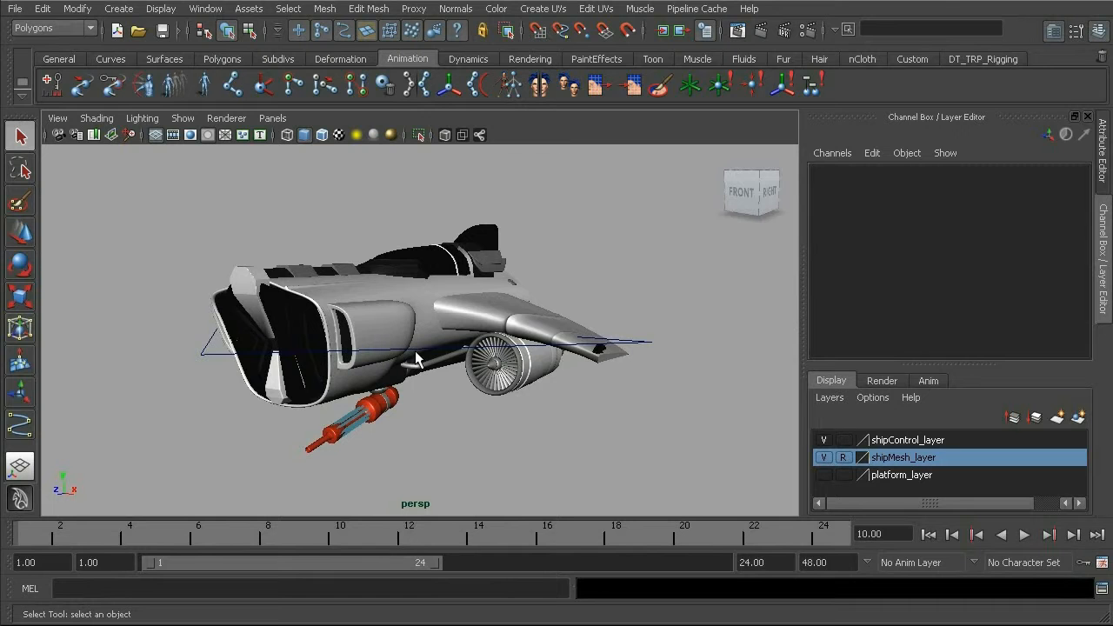
{"action": "left_click", "coordinate": [202, 356]}
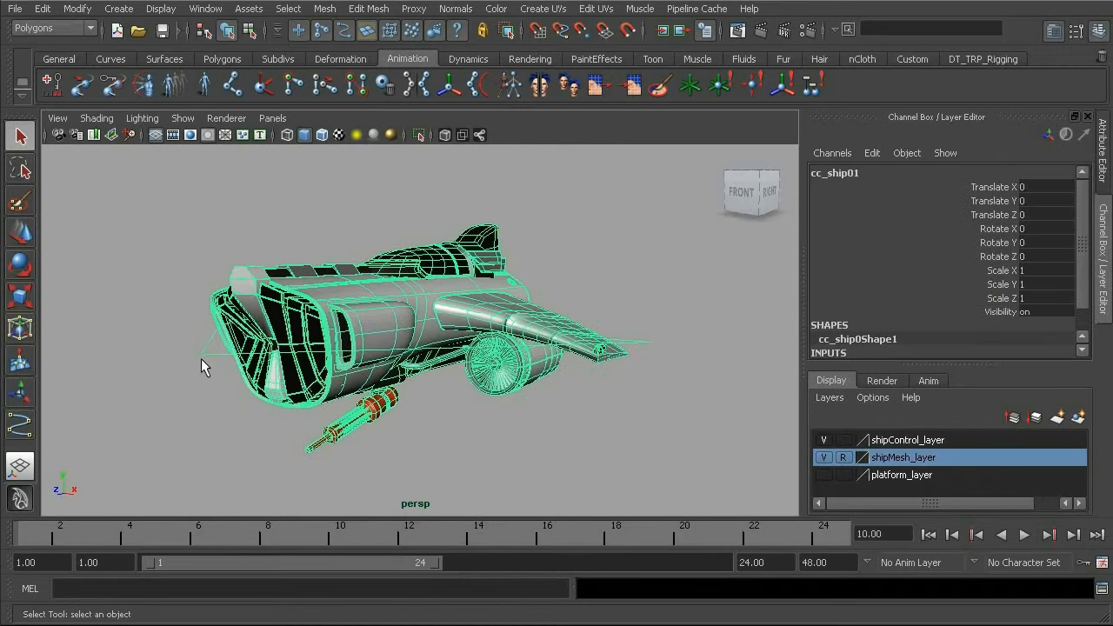
{"action": "left_click", "coordinate": [192, 300]}
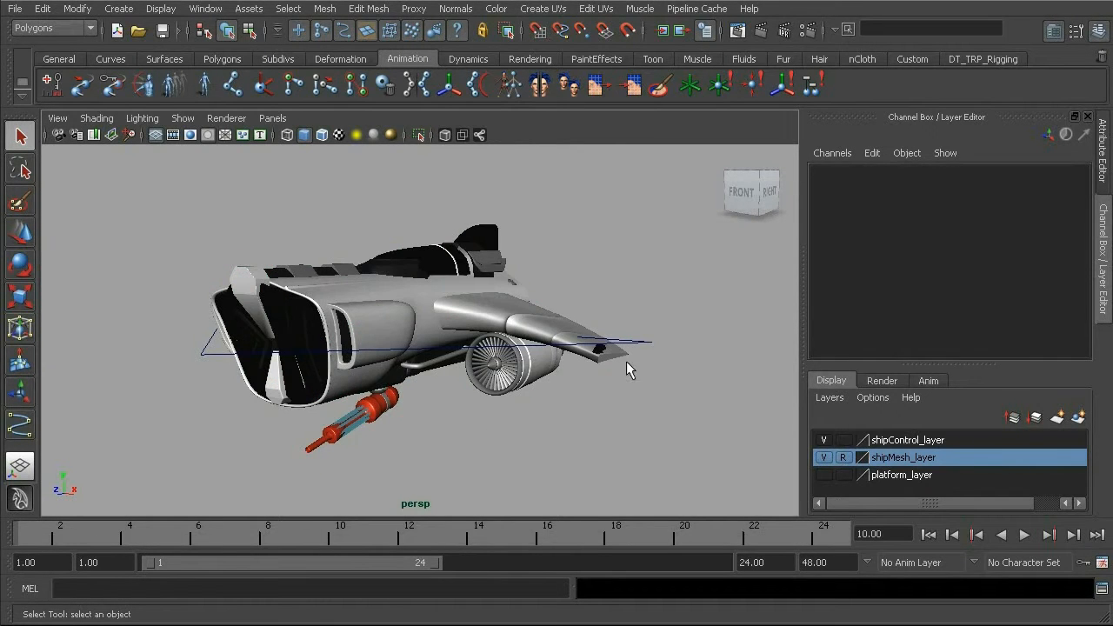
{"action": "left_click", "coordinate": [650, 343]}
{"action": "left_click", "coordinate": [536, 426]}
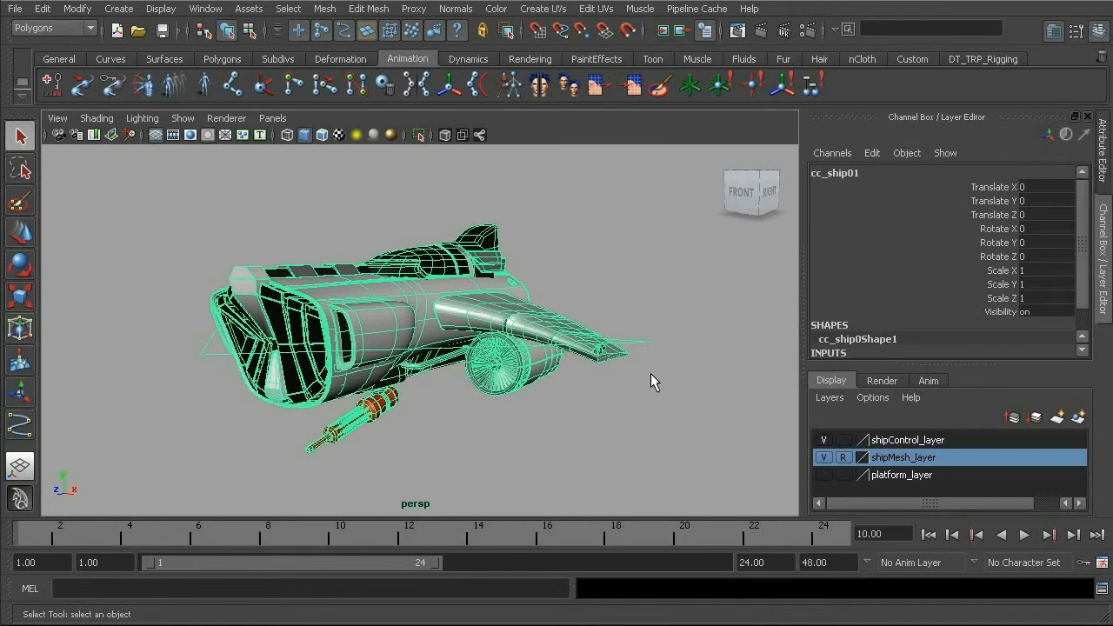
Set the shipControl_layer color to yellow, save the layer settings, and clear the object selection
{"action": "left_click", "coordinate": [910, 441]}
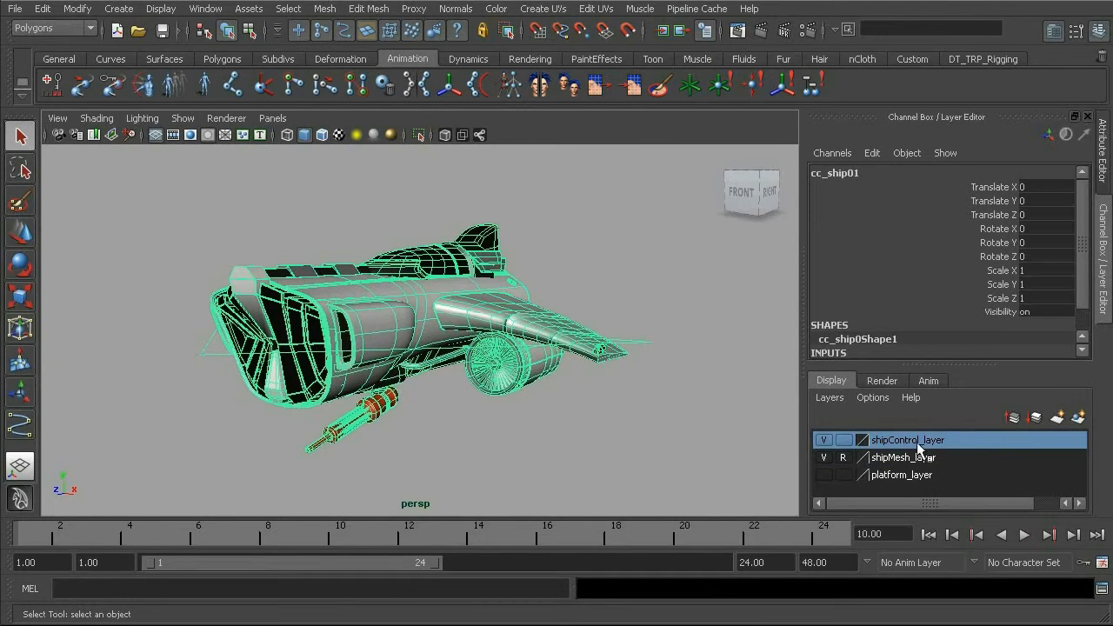
{"action": "double_click", "coordinate": [915, 441]}
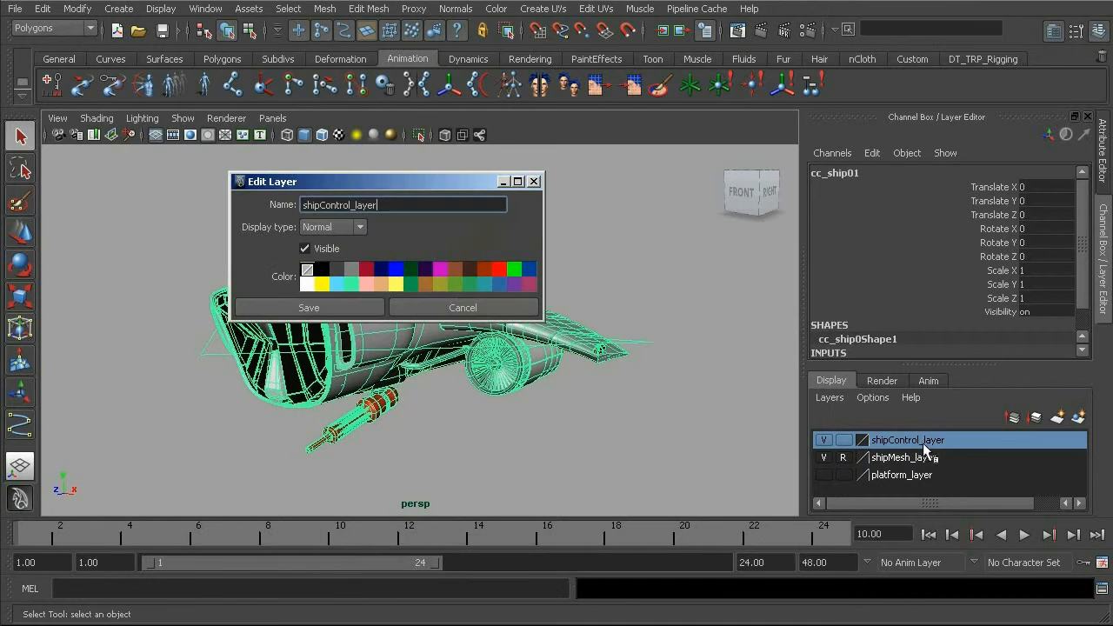
{"action": "left_click", "coordinate": [321, 285]}
{"action": "left_click", "coordinate": [332, 308]}
{"action": "left_click", "coordinate": [428, 292]}
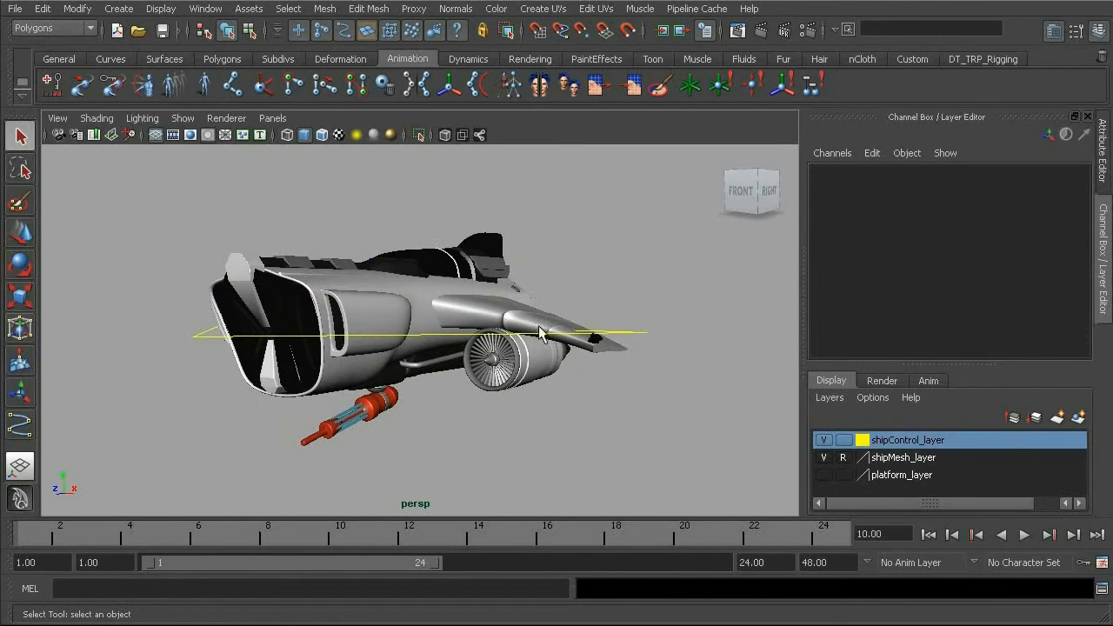
Test the yellow control curve by selecting and deselecting it from two different viewing angles
{"action": "left_click", "coordinate": [209, 336]}
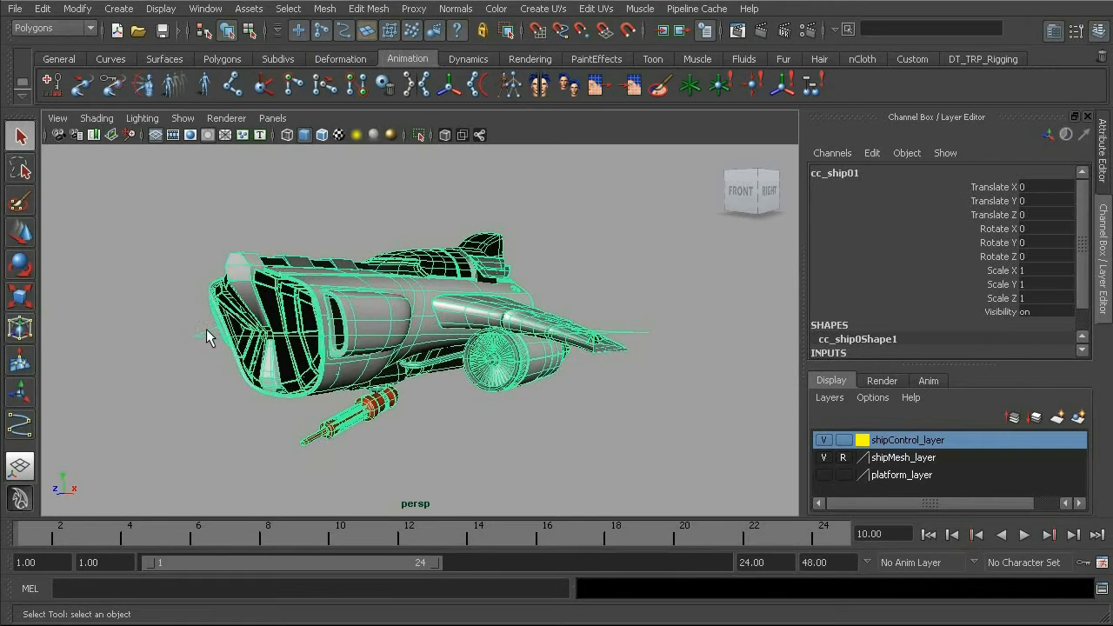
{"action": "left_click", "coordinate": [546, 277]}
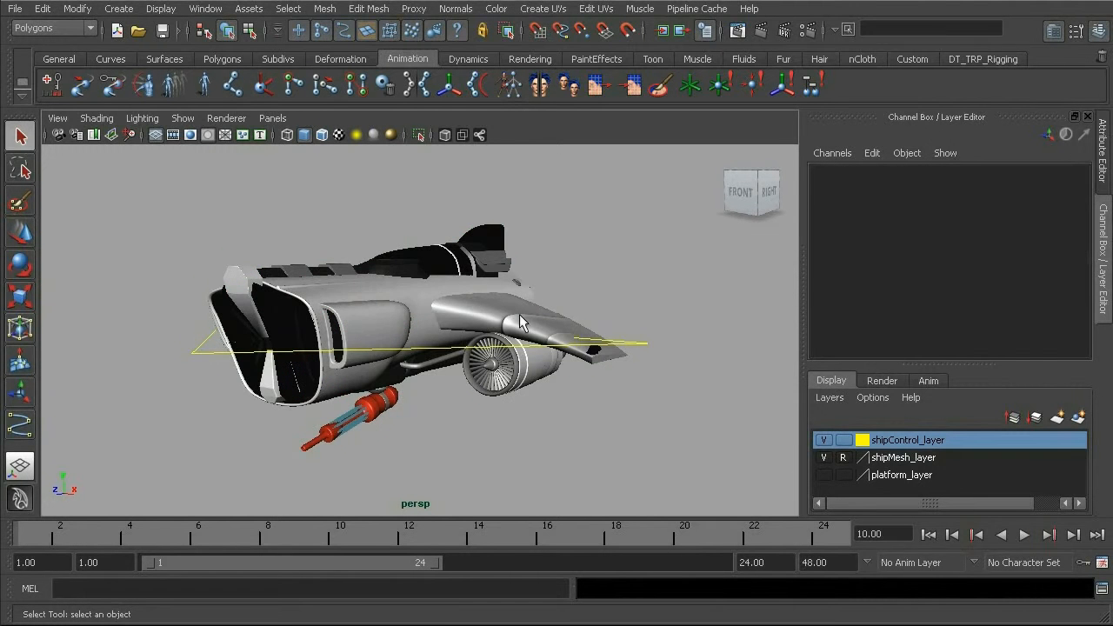
{"action": "left_click_drag", "start_coordinate": [509, 352], "coordinate": [487, 383], "text": "alt"}
{"action": "left_click", "coordinate": [486, 392]}
{"action": "left_click_drag", "start_coordinate": [501, 420], "coordinate": [457, 406], "text": "alt"}
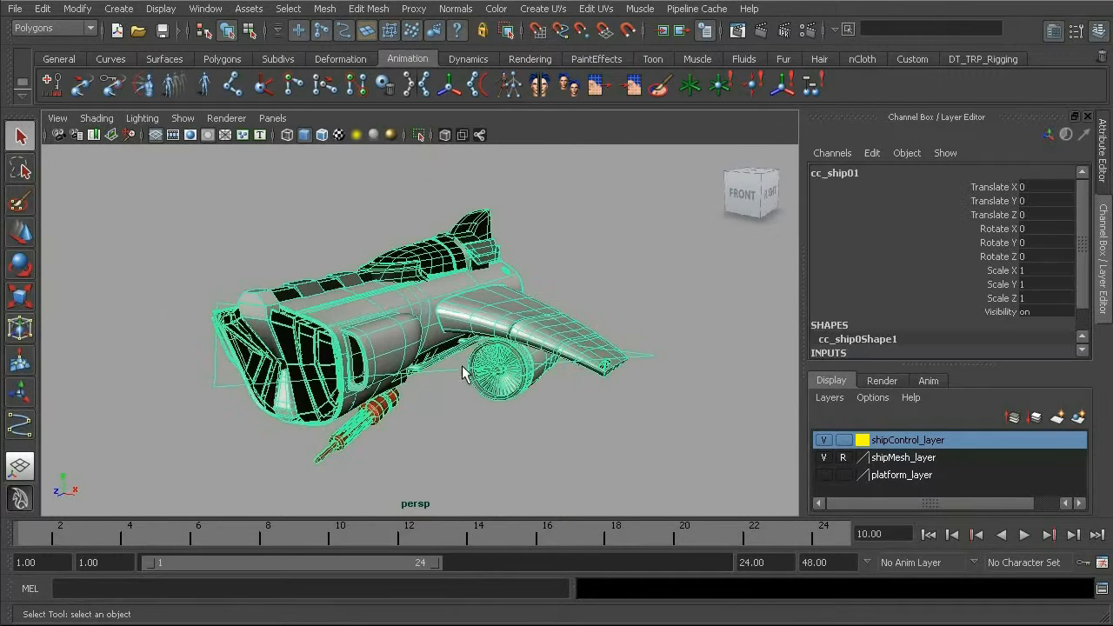
{"action": "left_click", "coordinate": [298, 247]}
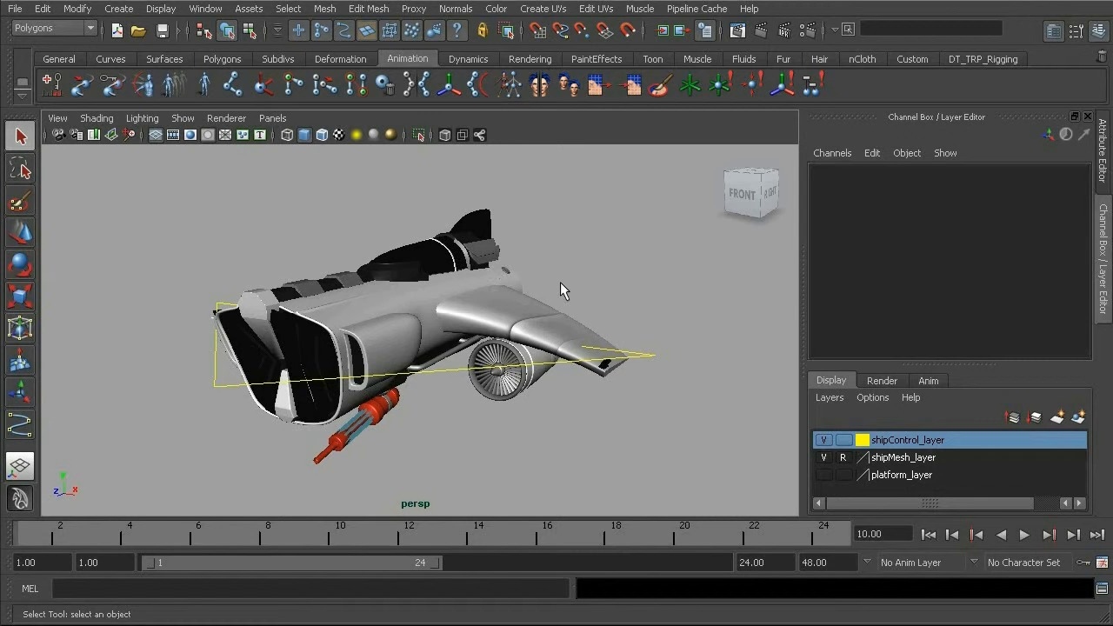
{"action": "left_click_drag", "start_coordinate": [557, 346], "coordinate": [417, 351], "text": "alt"}
{"action": "middle_click_drag", "start_coordinate": [413, 344], "coordinate": [426, 338], "text": "alt"}
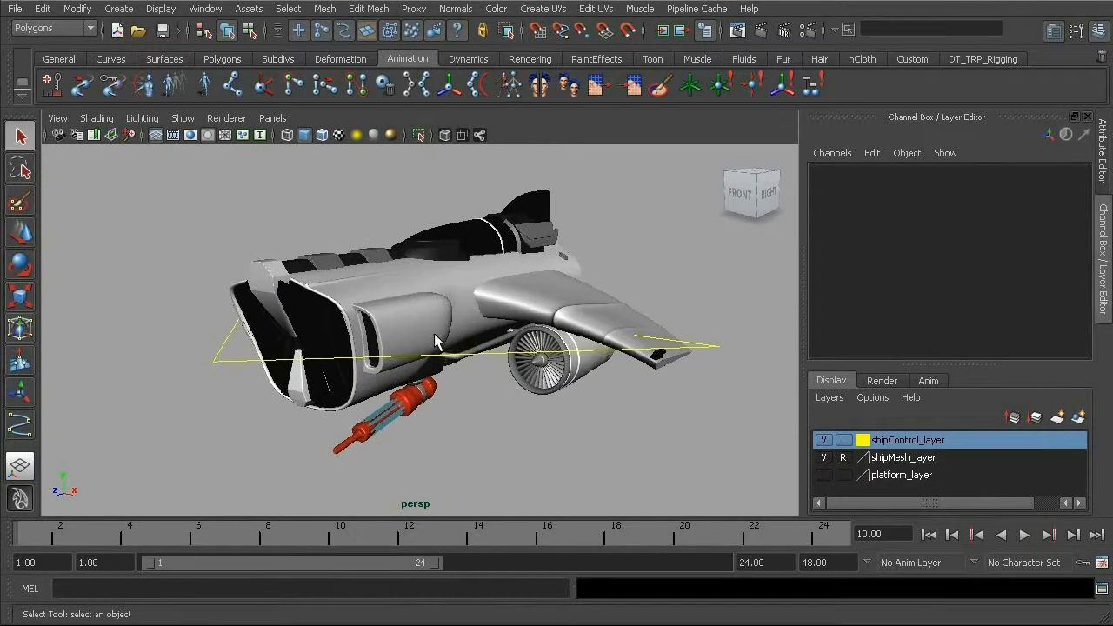
{"action": "left_click_drag", "start_coordinate": [366, 359], "coordinate": [374, 370], "text": "alt"}
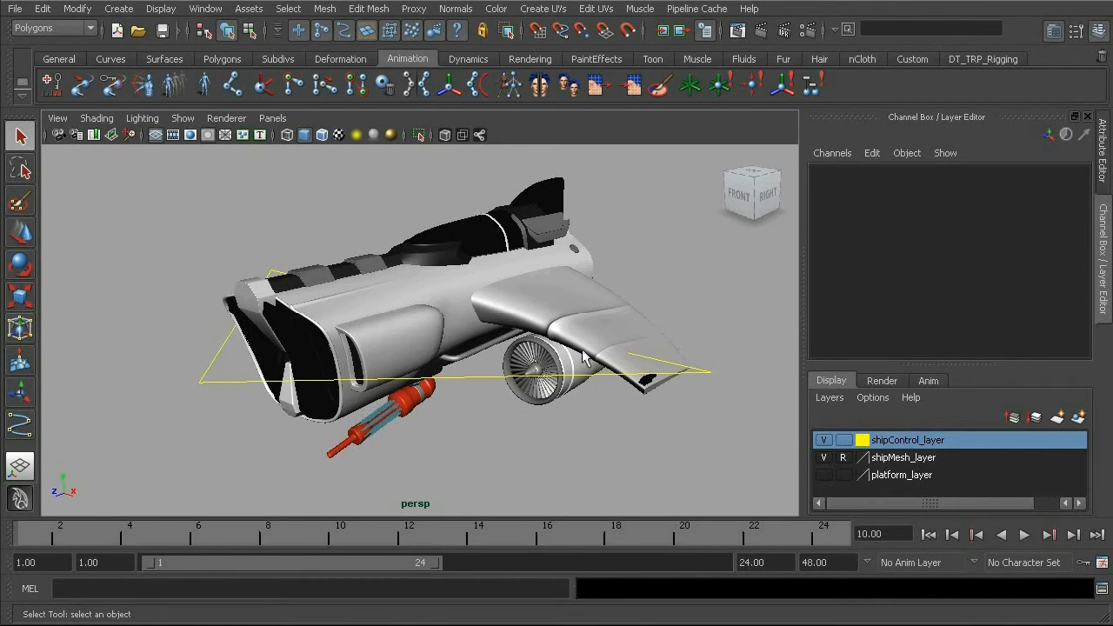
{"action": "left_click_drag", "start_coordinate": [594, 279], "coordinate": [537, 236], "text": "alt"}
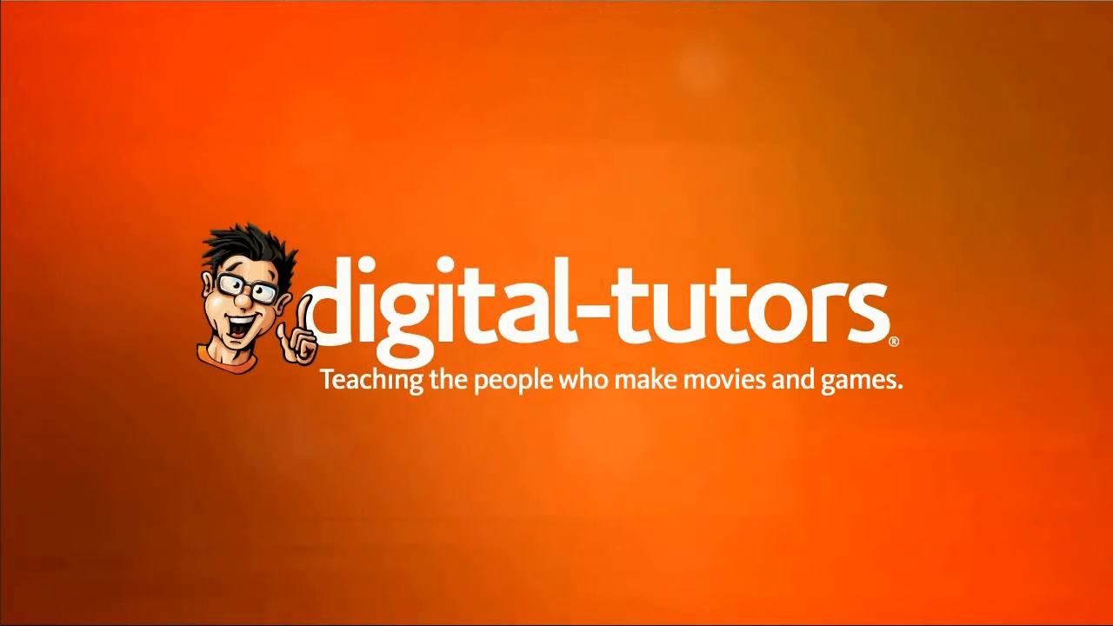